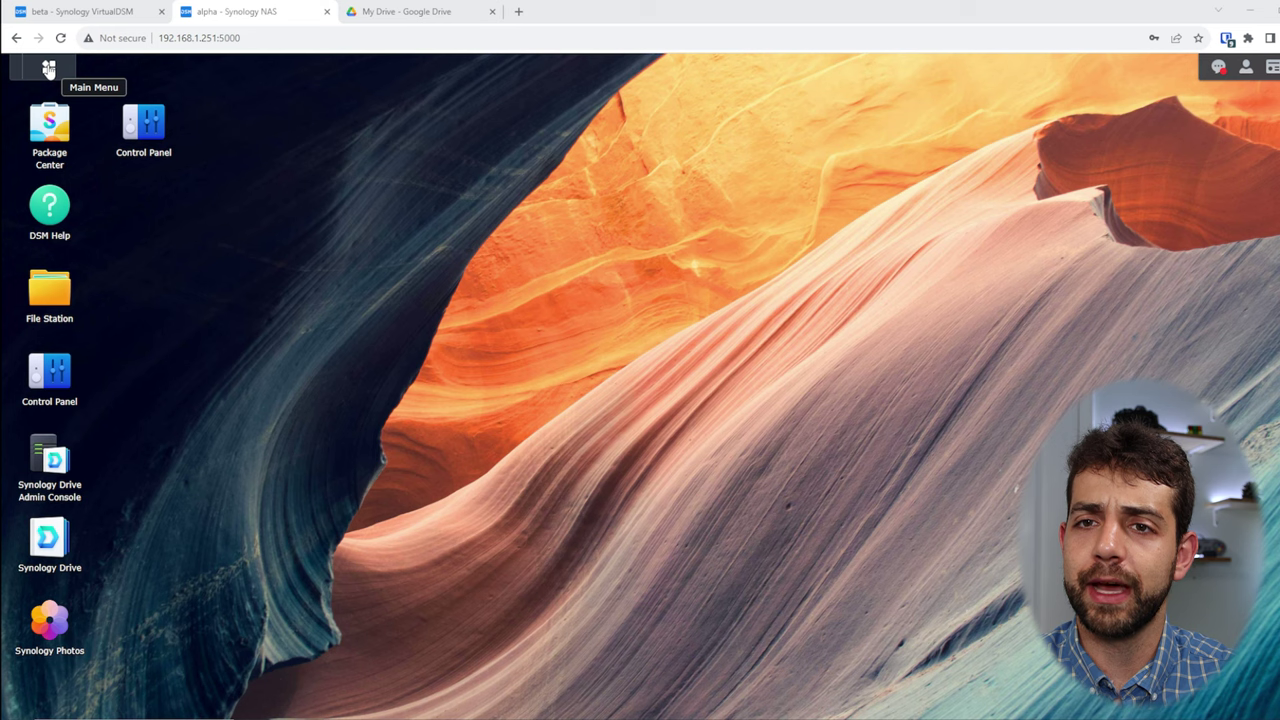
Step: Examine the HDD/SSD drive list of the alpha NAS in Storage Manager and close it
left_click(48, 68)
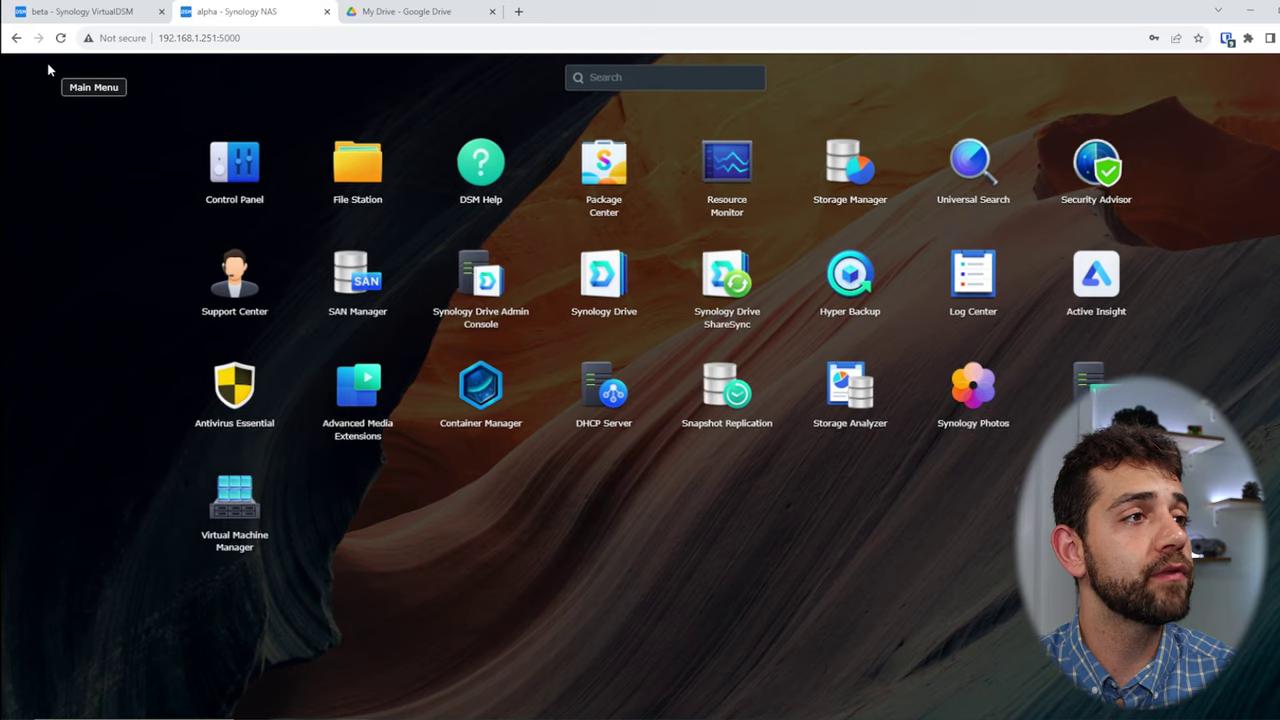
left_click(836, 175)
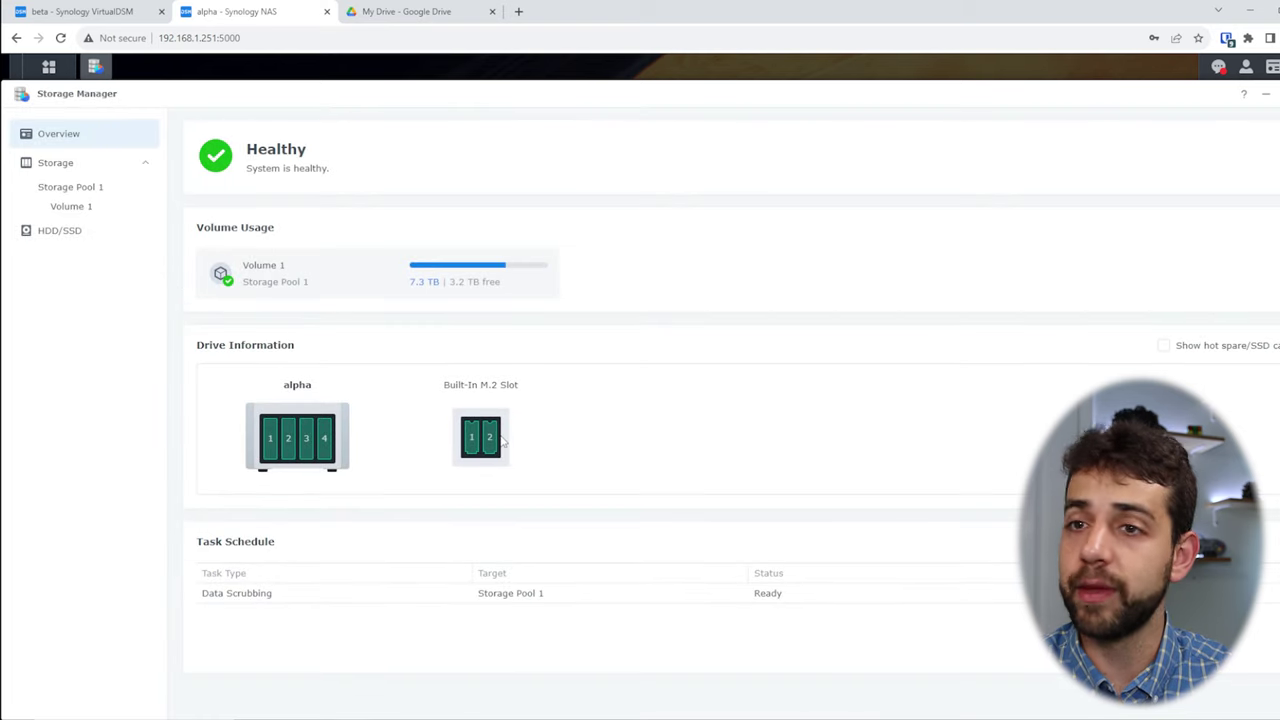
left_click(90, 233)
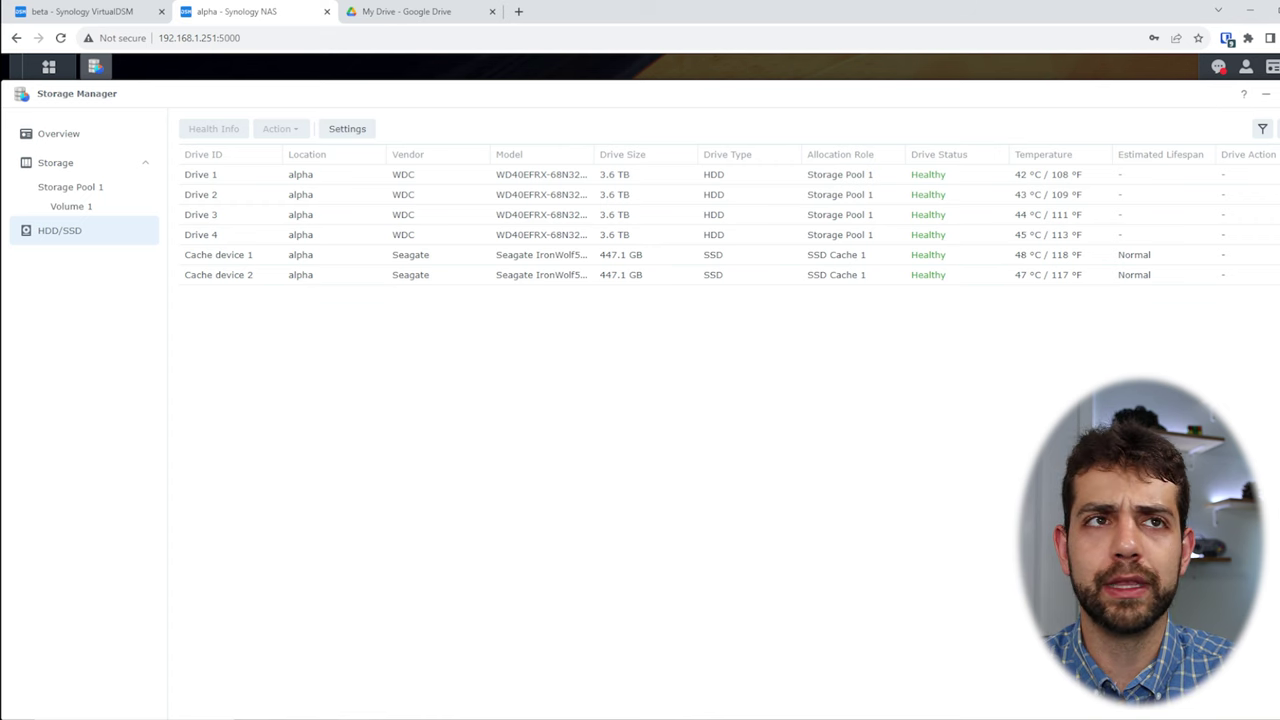
left_click(1275, 93)
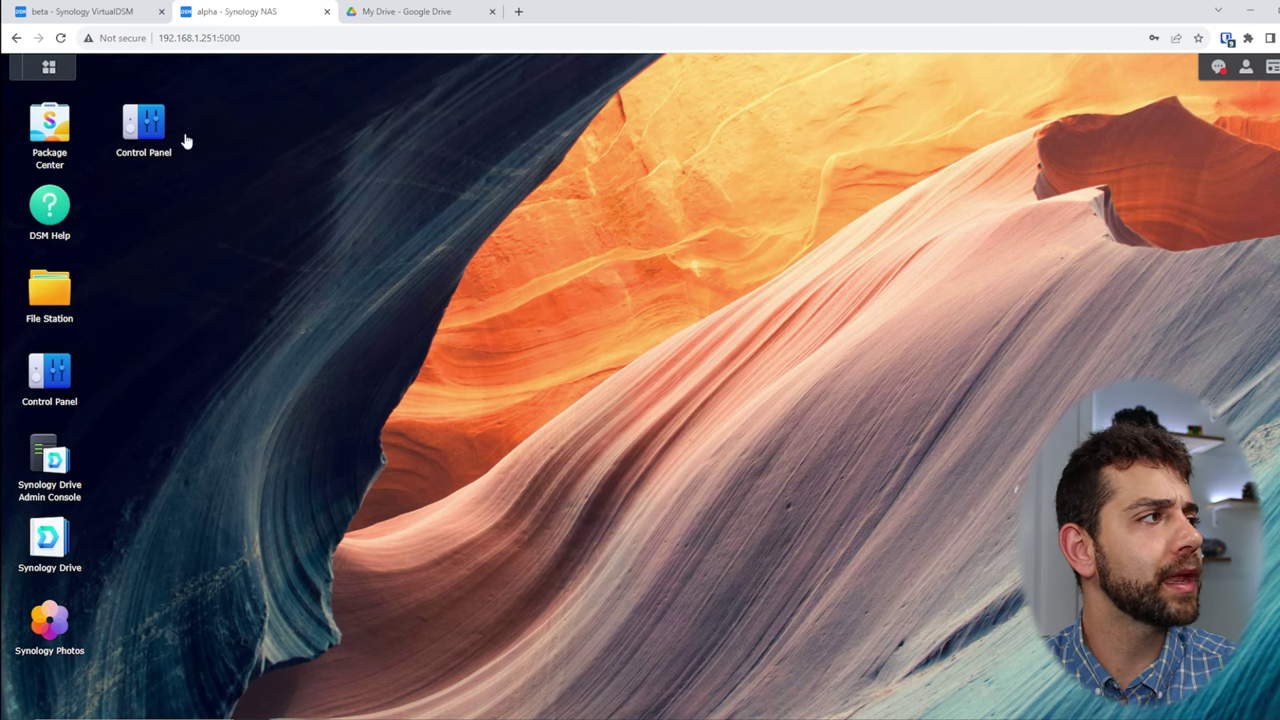
Step: Compare the Control Panels of alpha and beta, and open the Hardware & Power settings on alpha
left_click(155, 145)
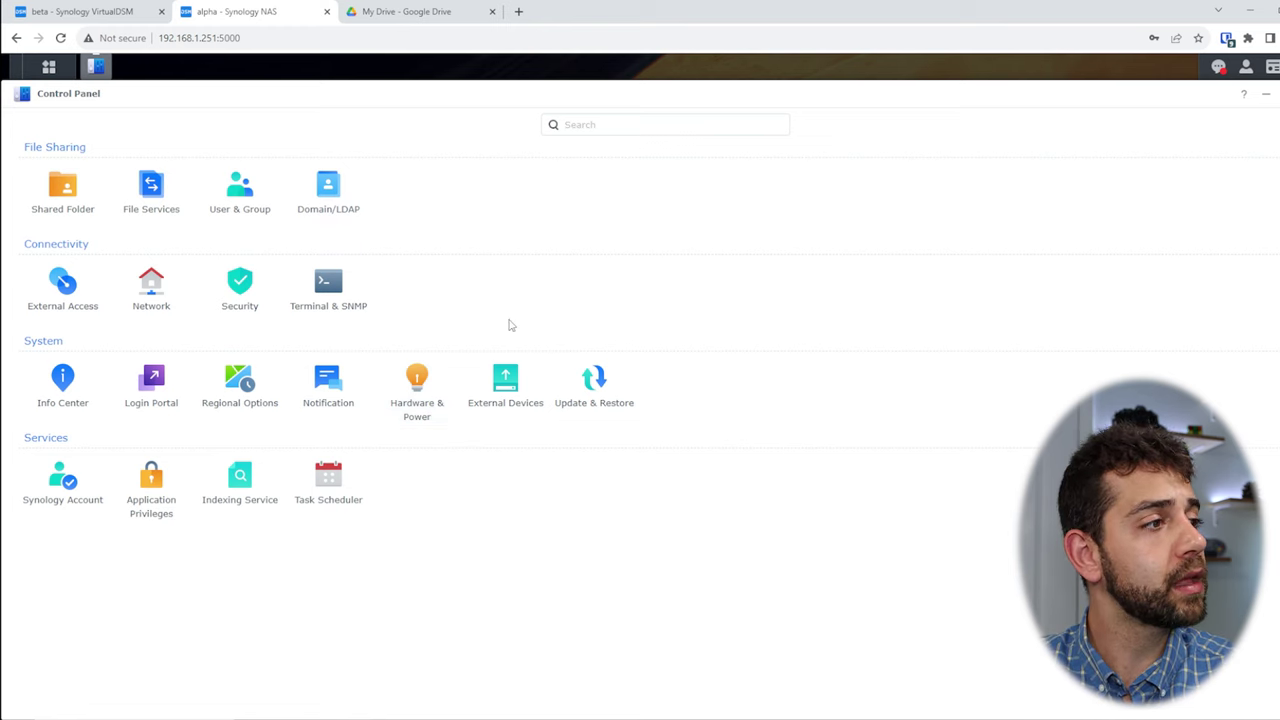
left_click(90, 11)
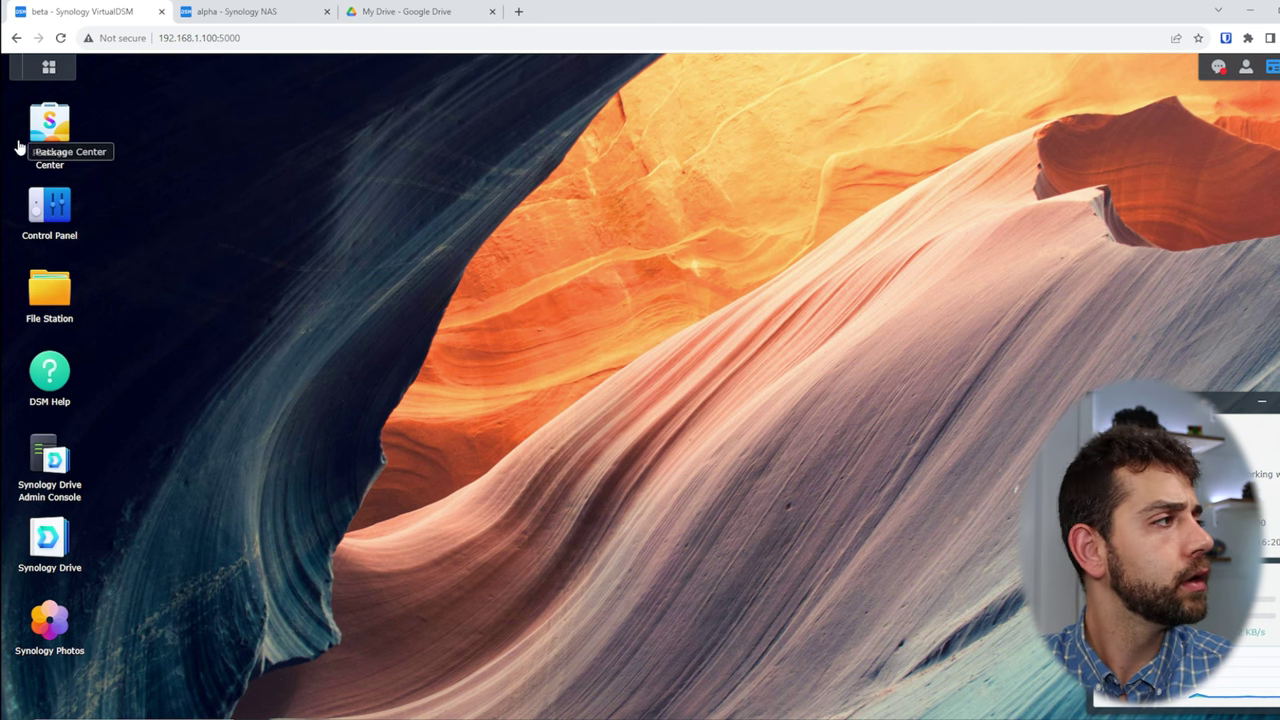
left_click(38, 205)
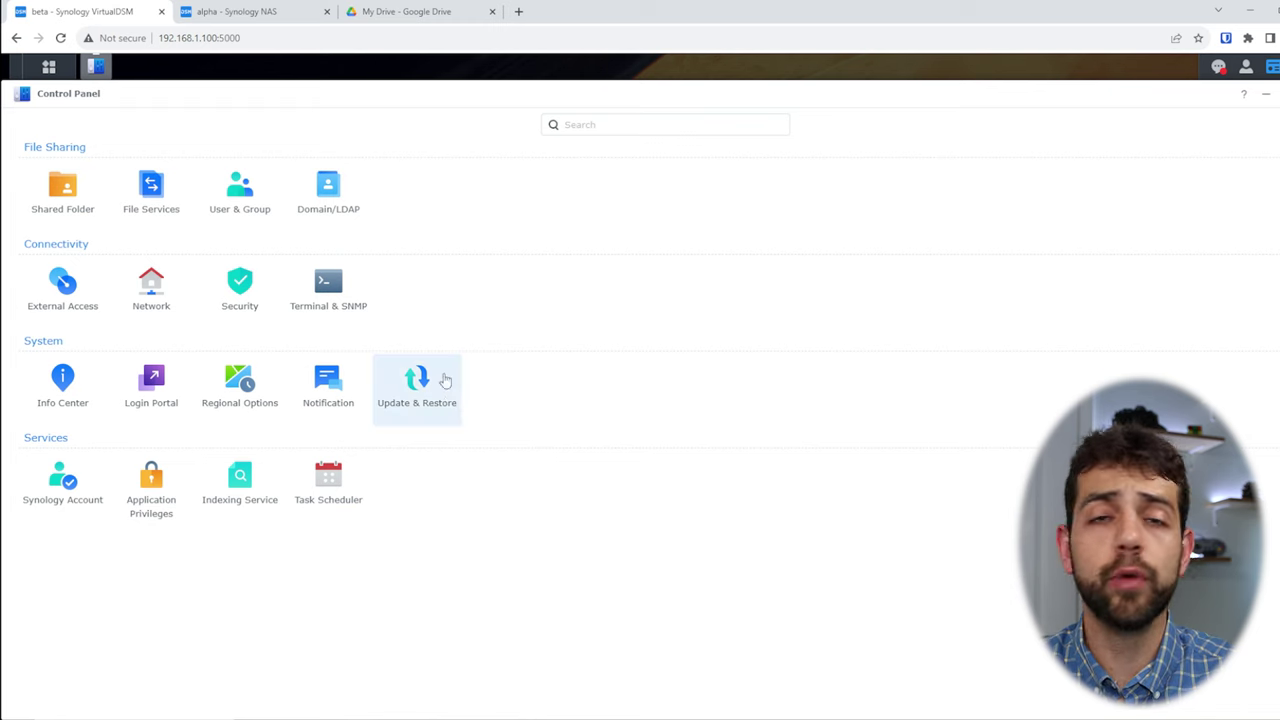
left_click(255, 11)
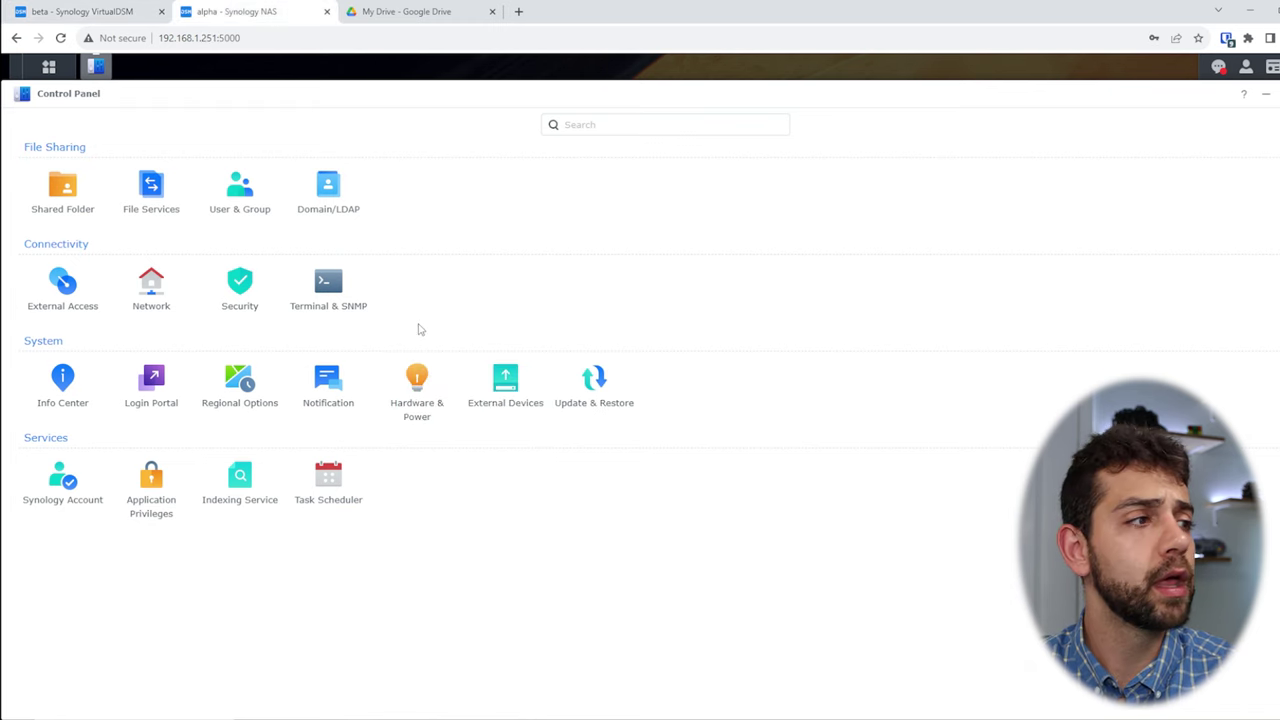
left_click(436, 420)
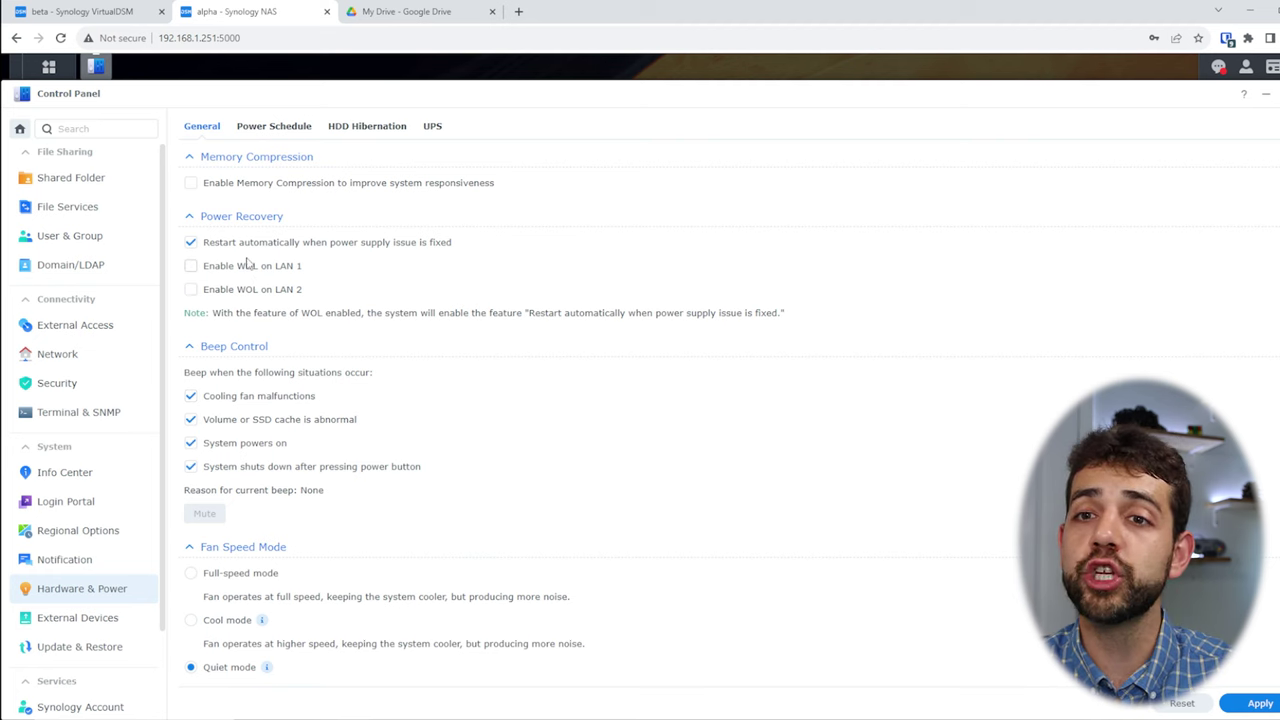
Step: Try enabling WOL on LAN 1 in the power recovery settings and clear it again
left_click(283, 268)
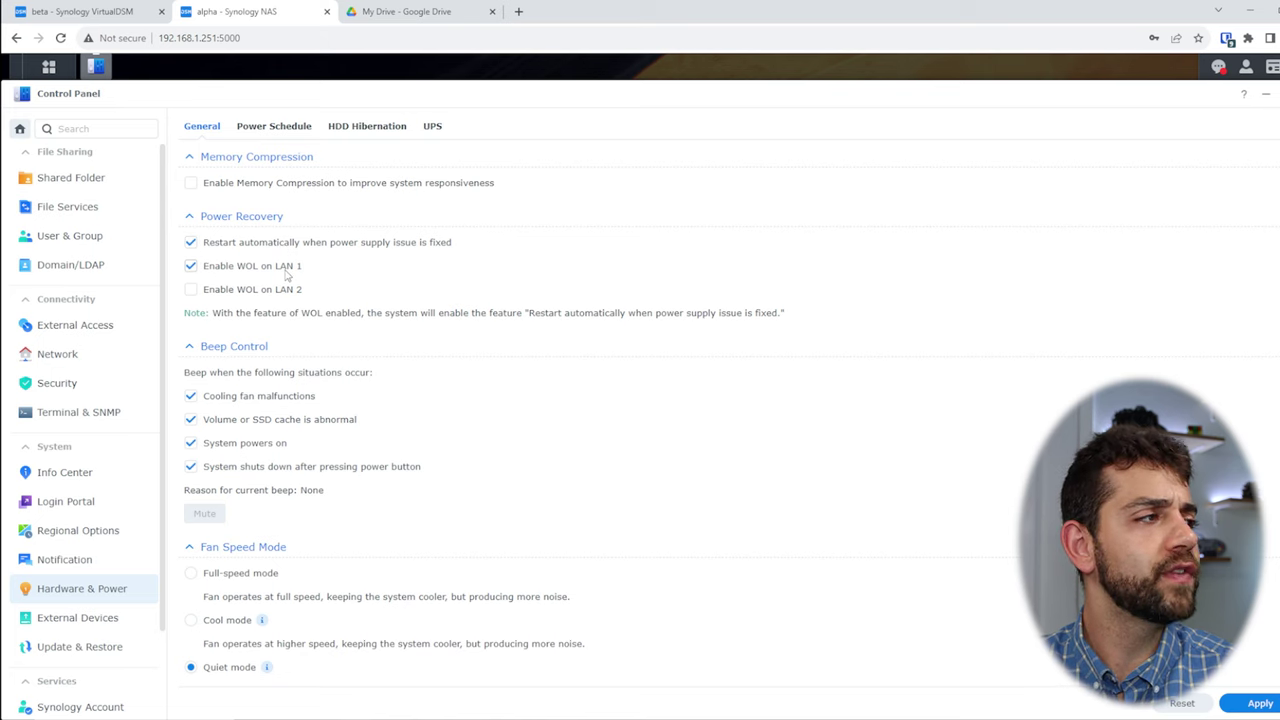
left_click(1272, 66)
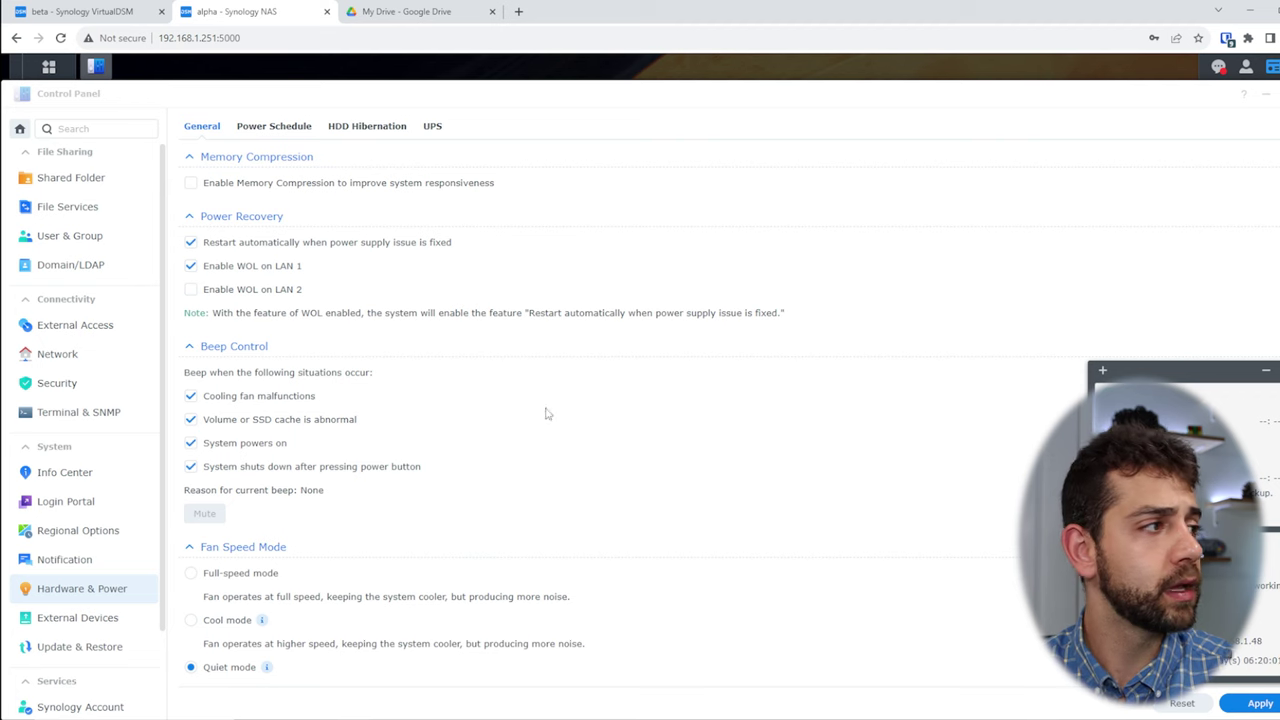
left_click(211, 266)
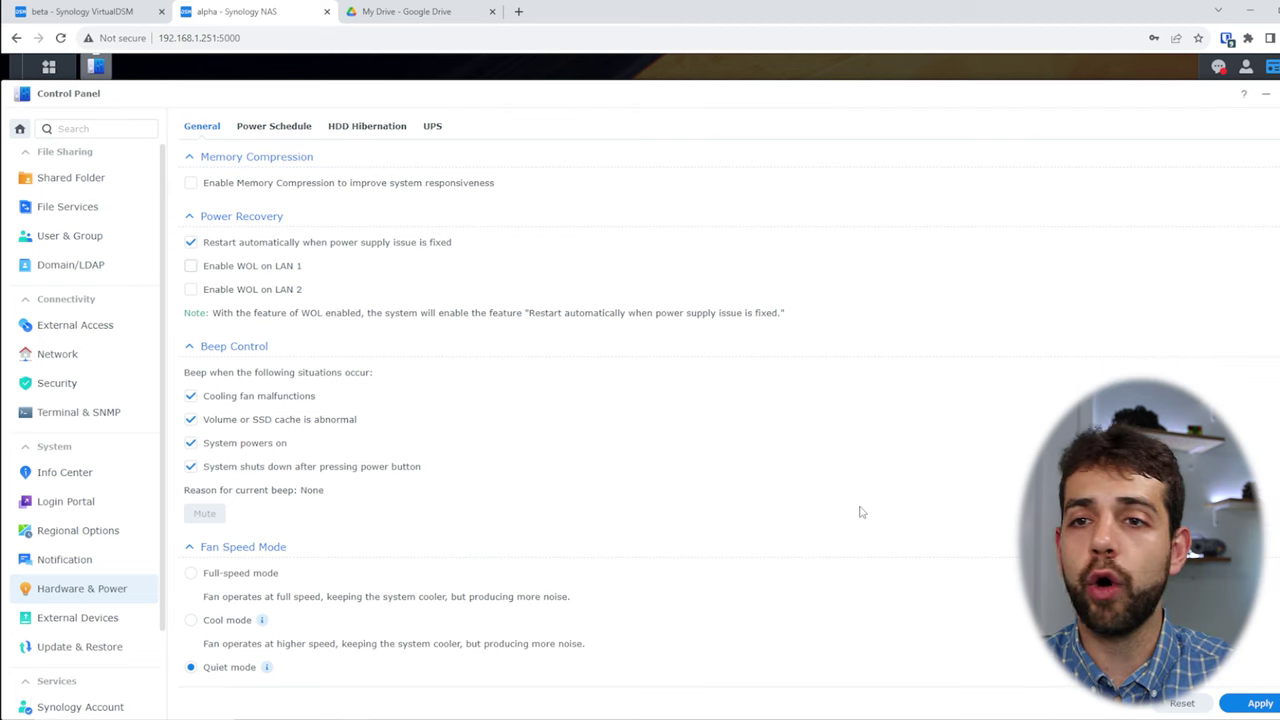
Step: Add an enabled power schedule that shuts the NAS down on weekdays at 01:00
left_click(287, 133)
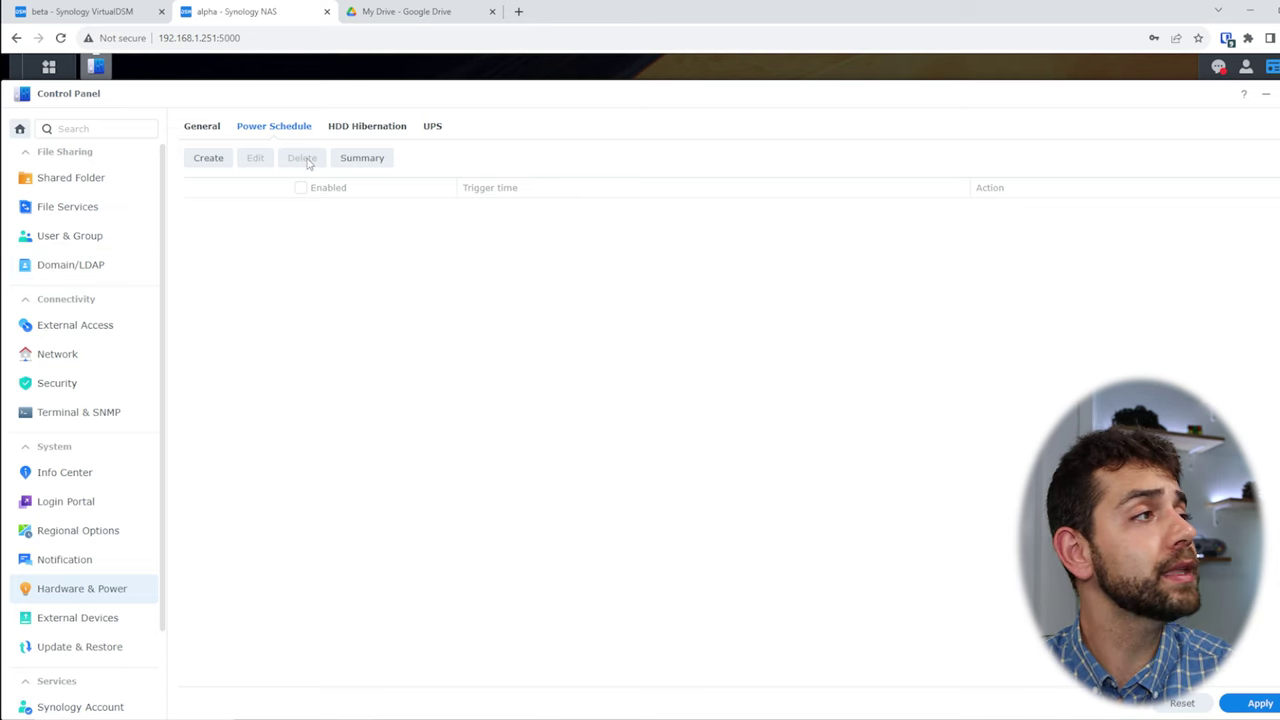
left_click(205, 160)
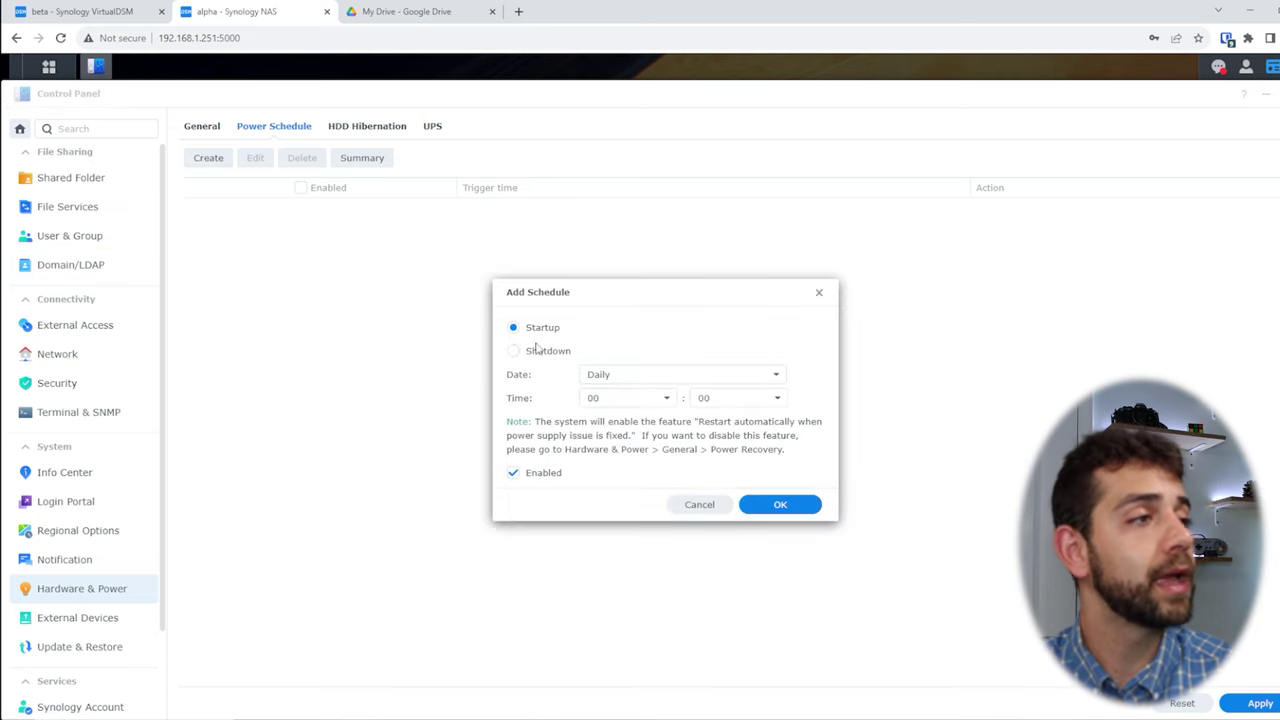
left_click(542, 355)
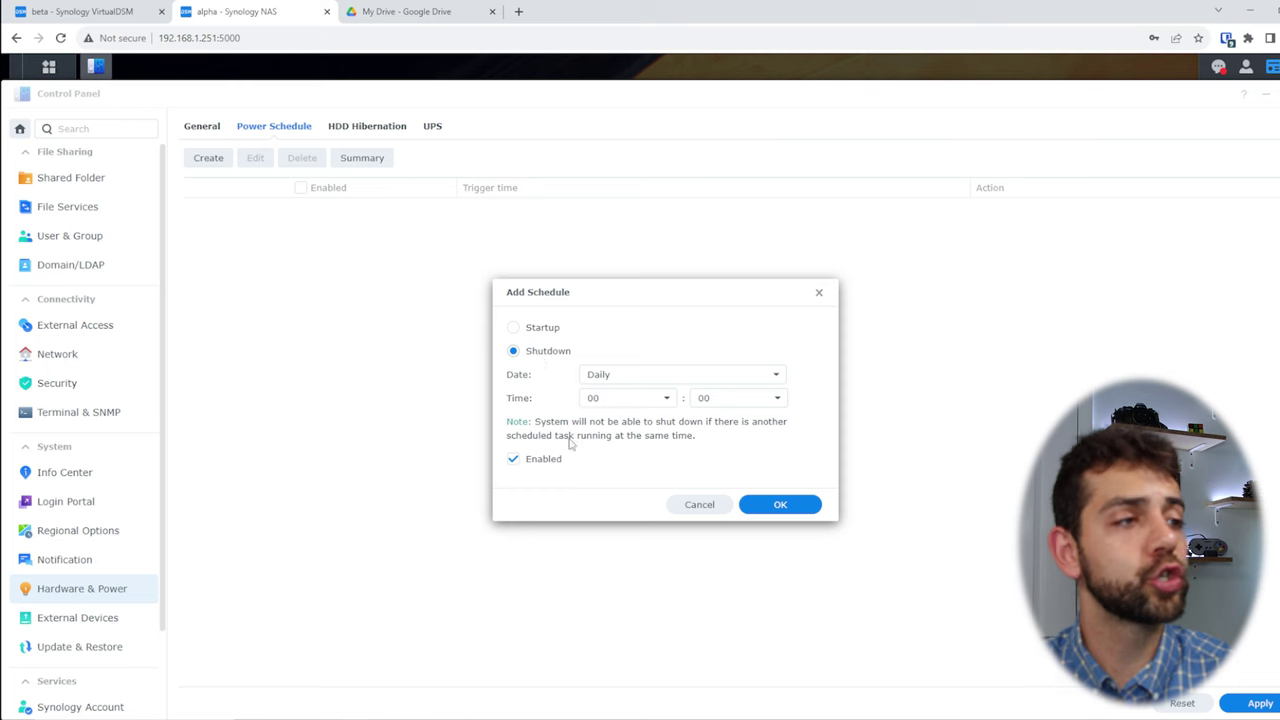
left_click(712, 384)
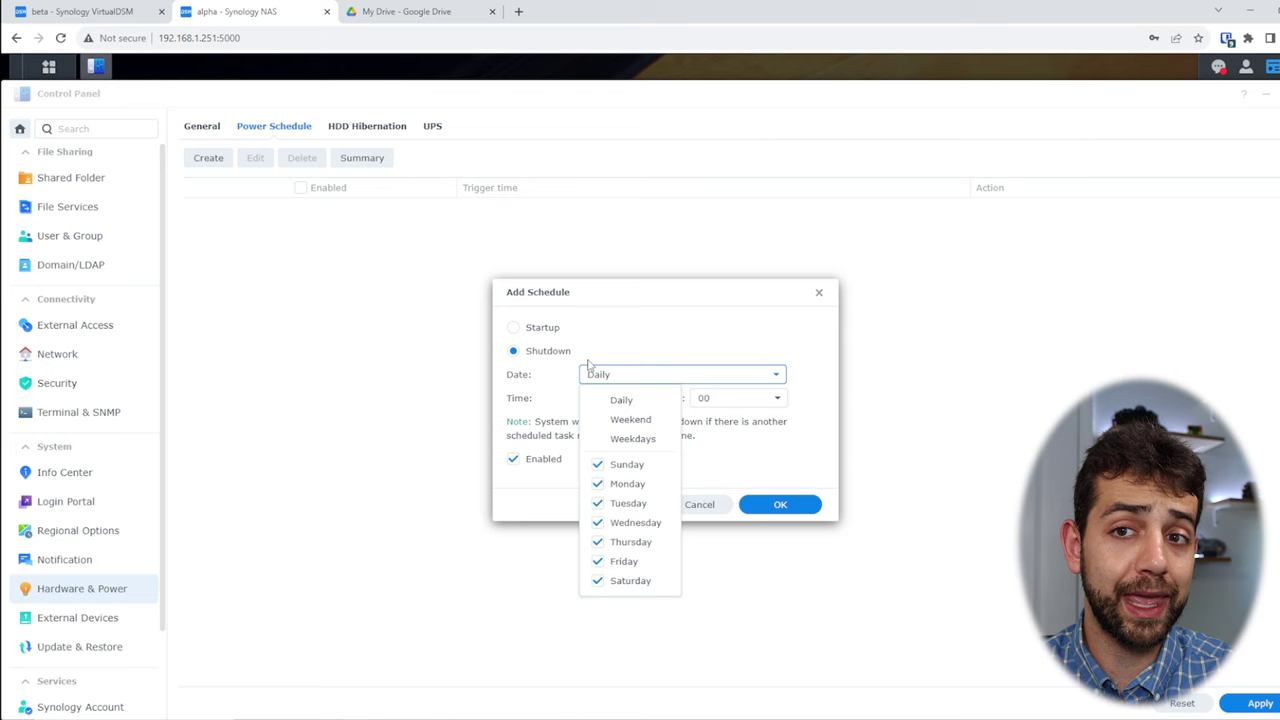
left_click(650, 440)
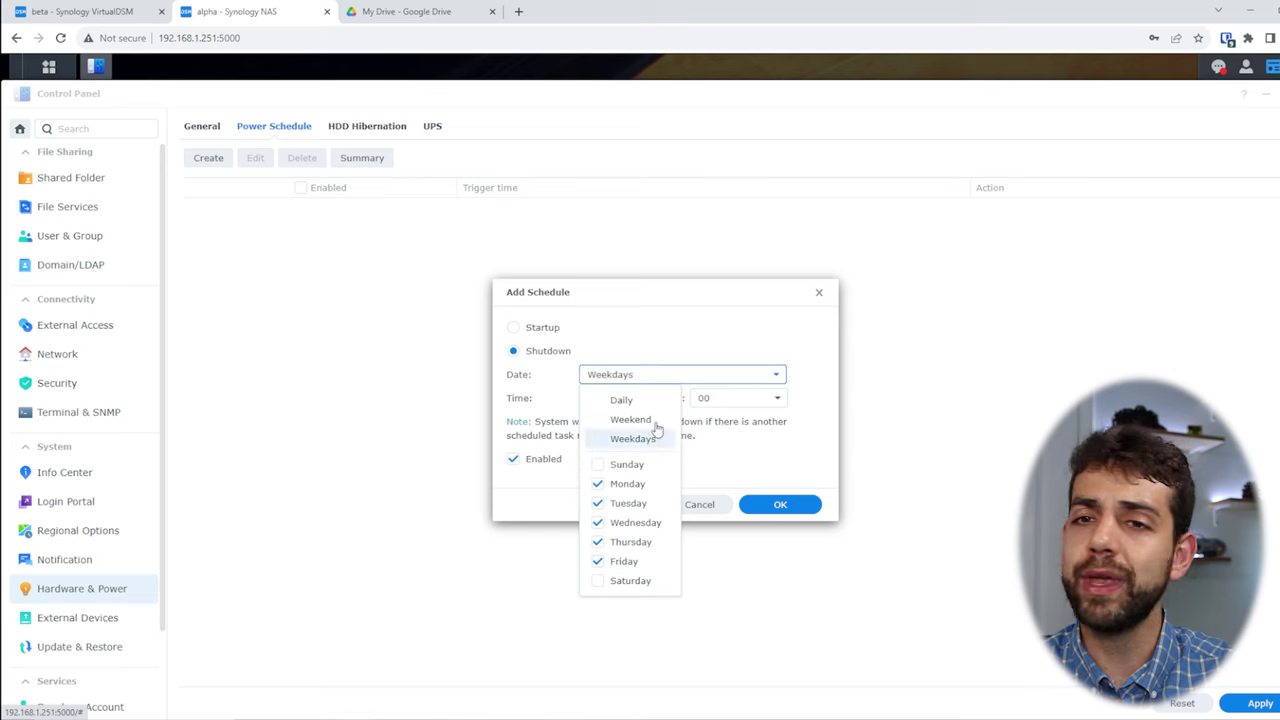
left_click(691, 329)
left_click(632, 400)
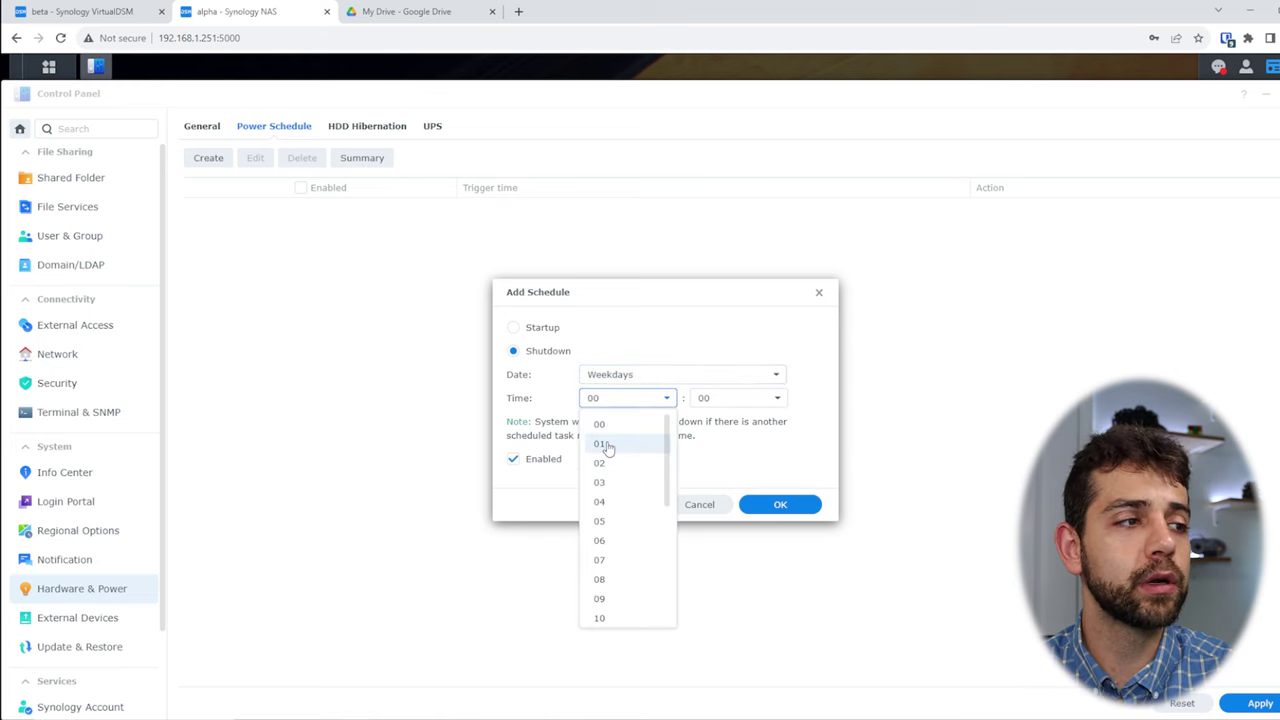
left_click(602, 444)
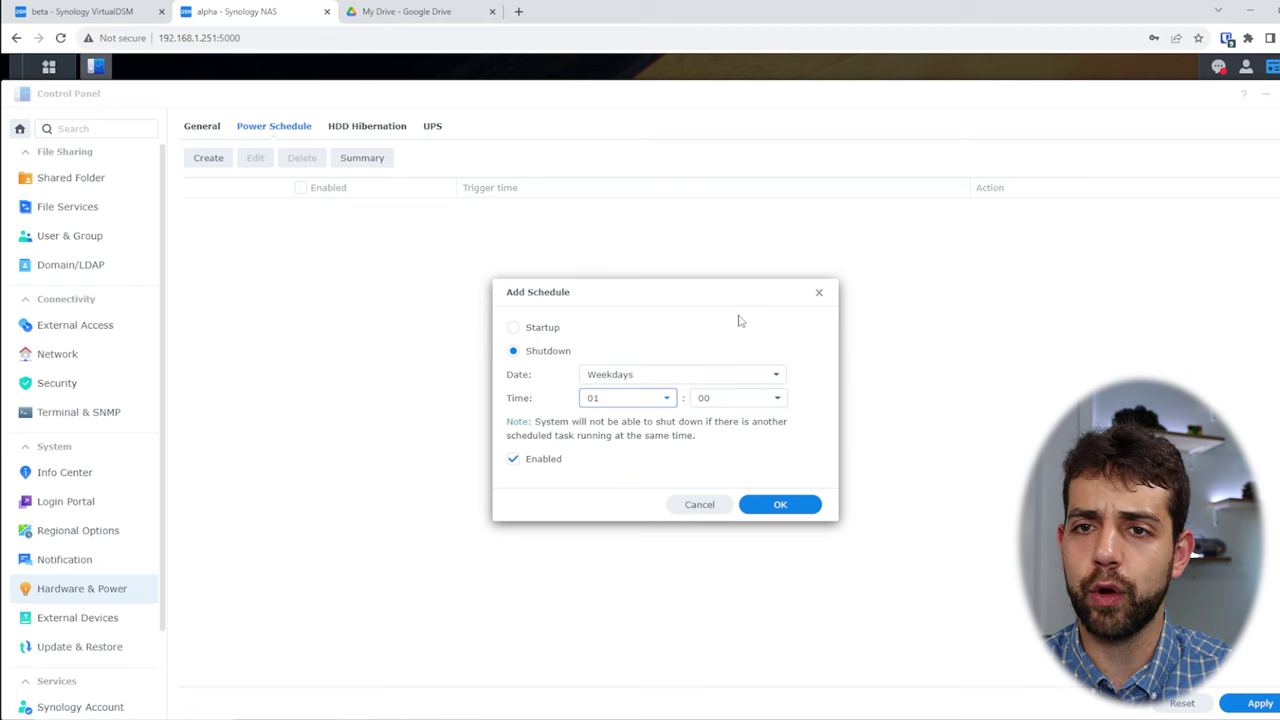
left_click(815, 506)
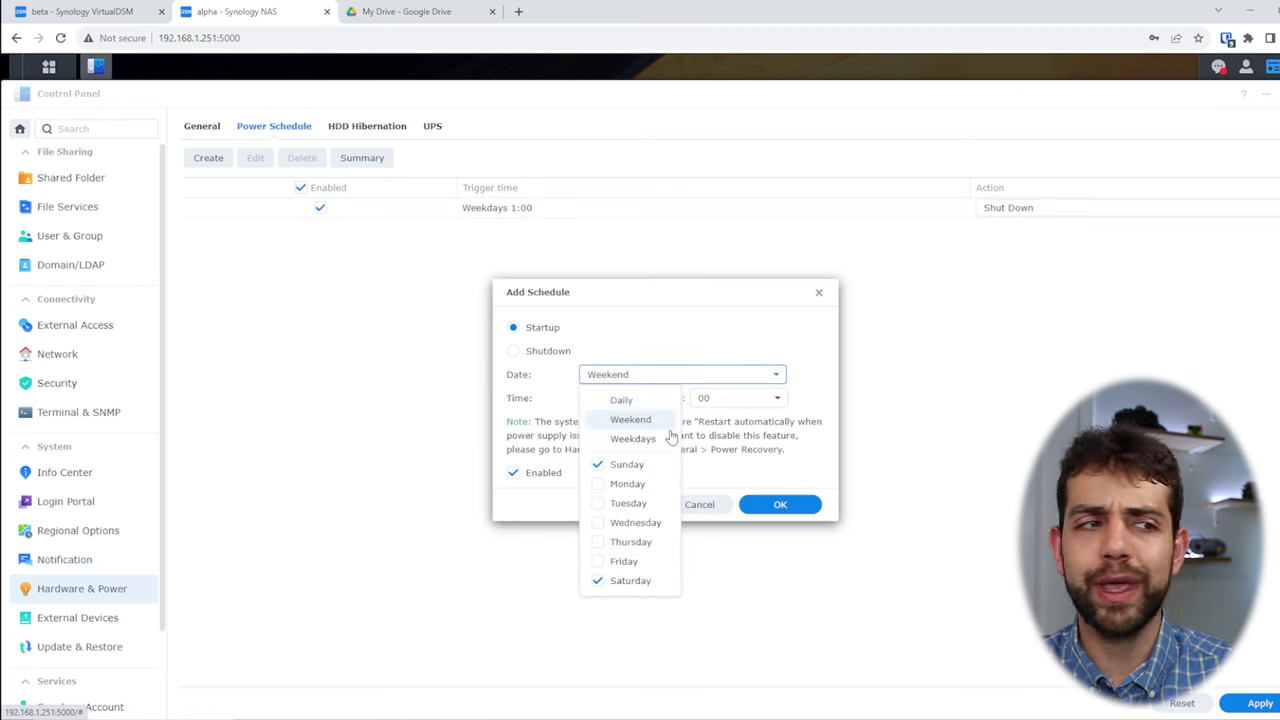
Step: Add an enabled power schedule that shuts the NAS down on the weekend at 02:00
left_click(731, 449)
left_click(654, 400)
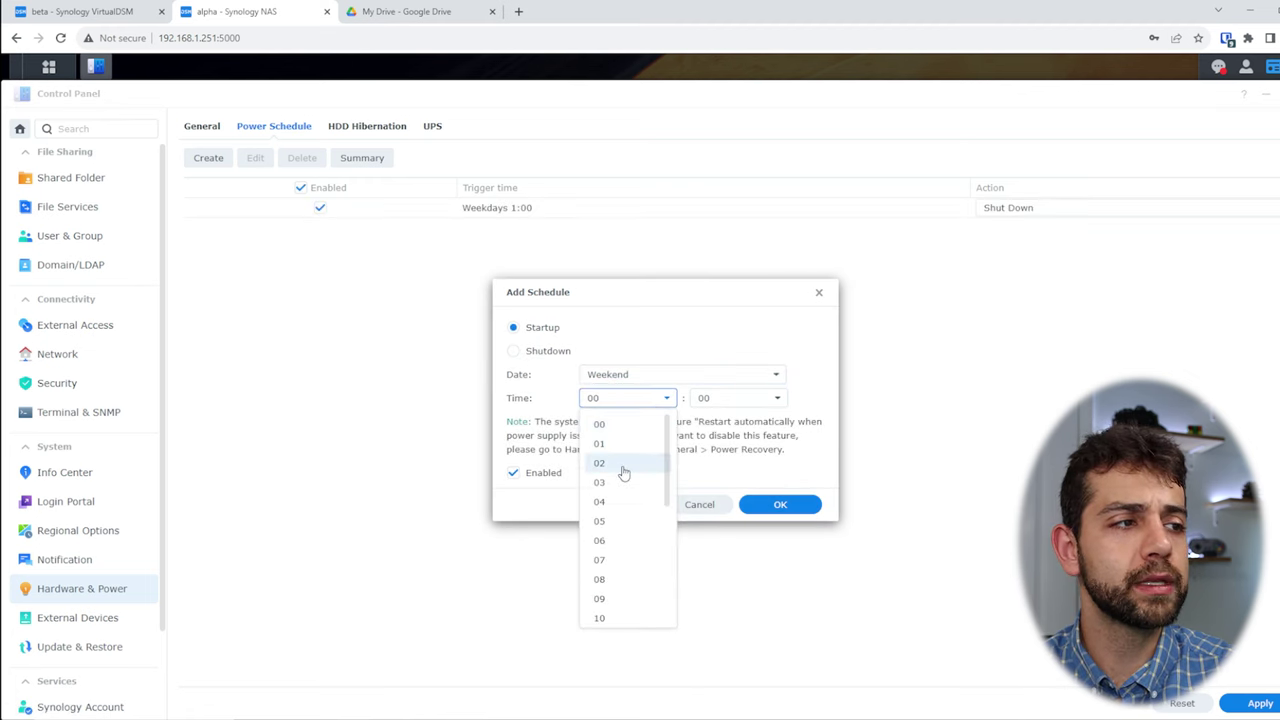
left_click(622, 466)
left_click(545, 355)
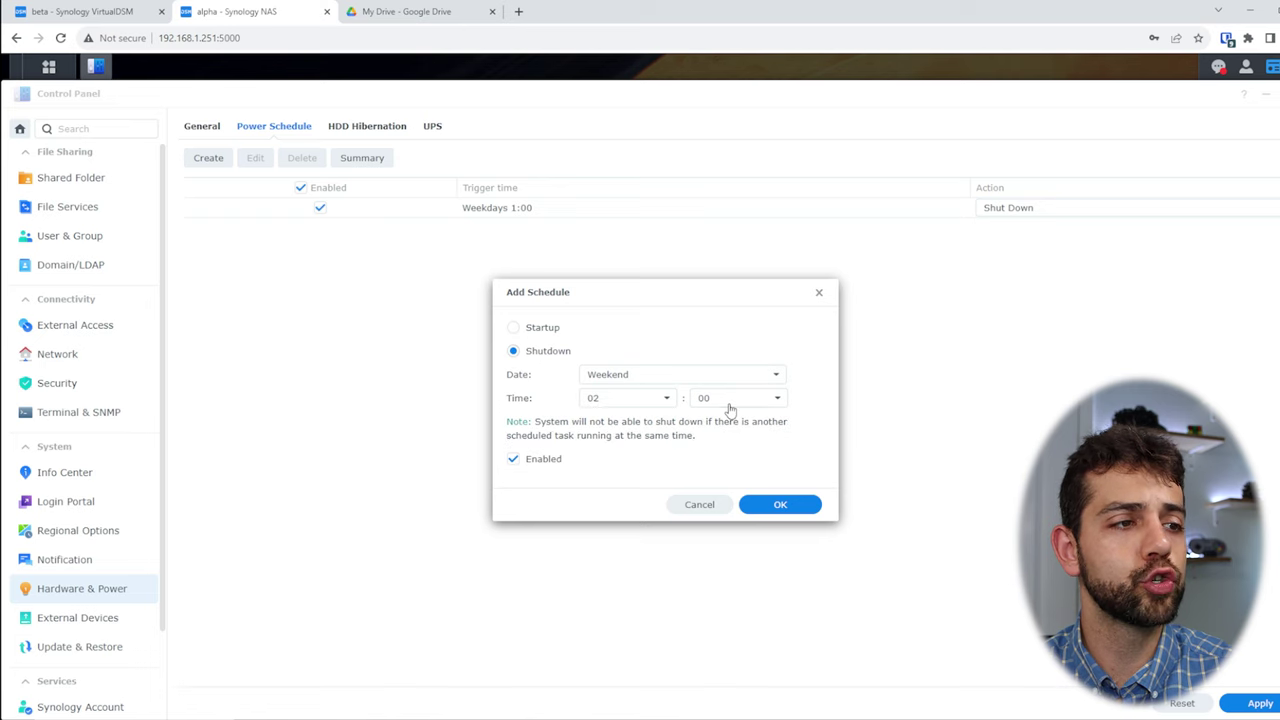
left_click(777, 505)
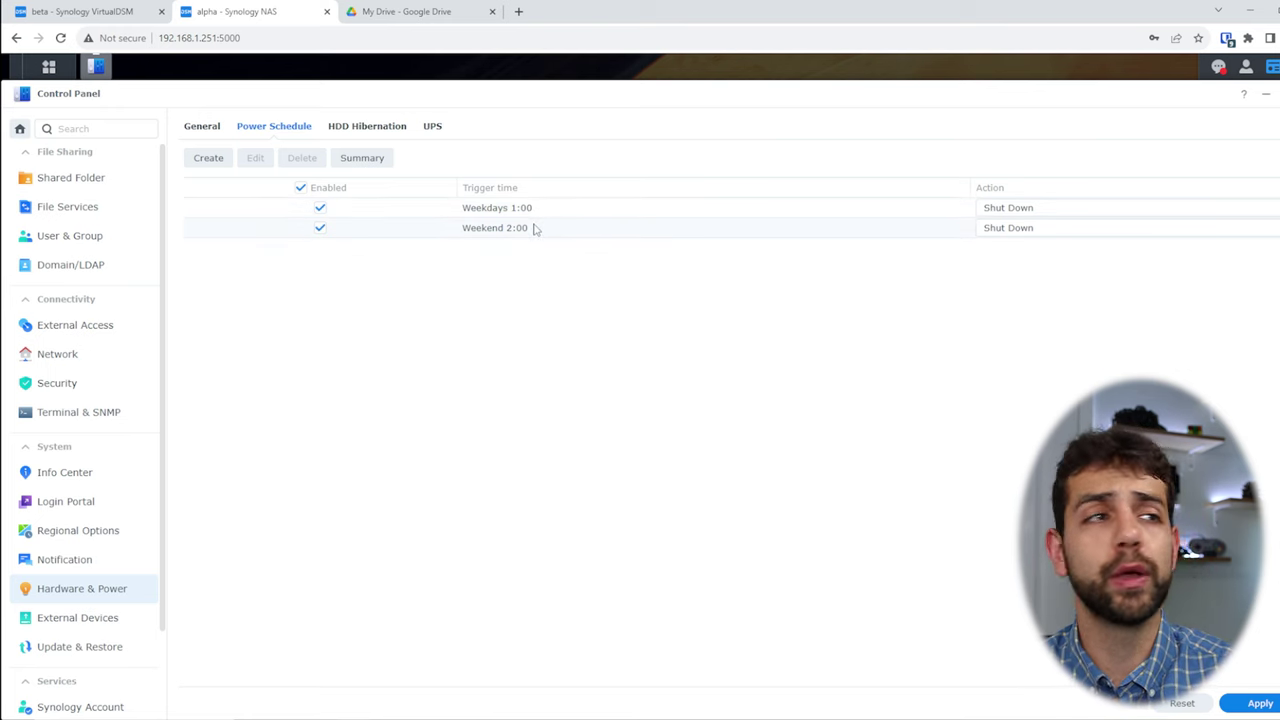
Step: Add an enabled power schedule that starts the NAS up on the weekend at 10:00
left_click(210, 168)
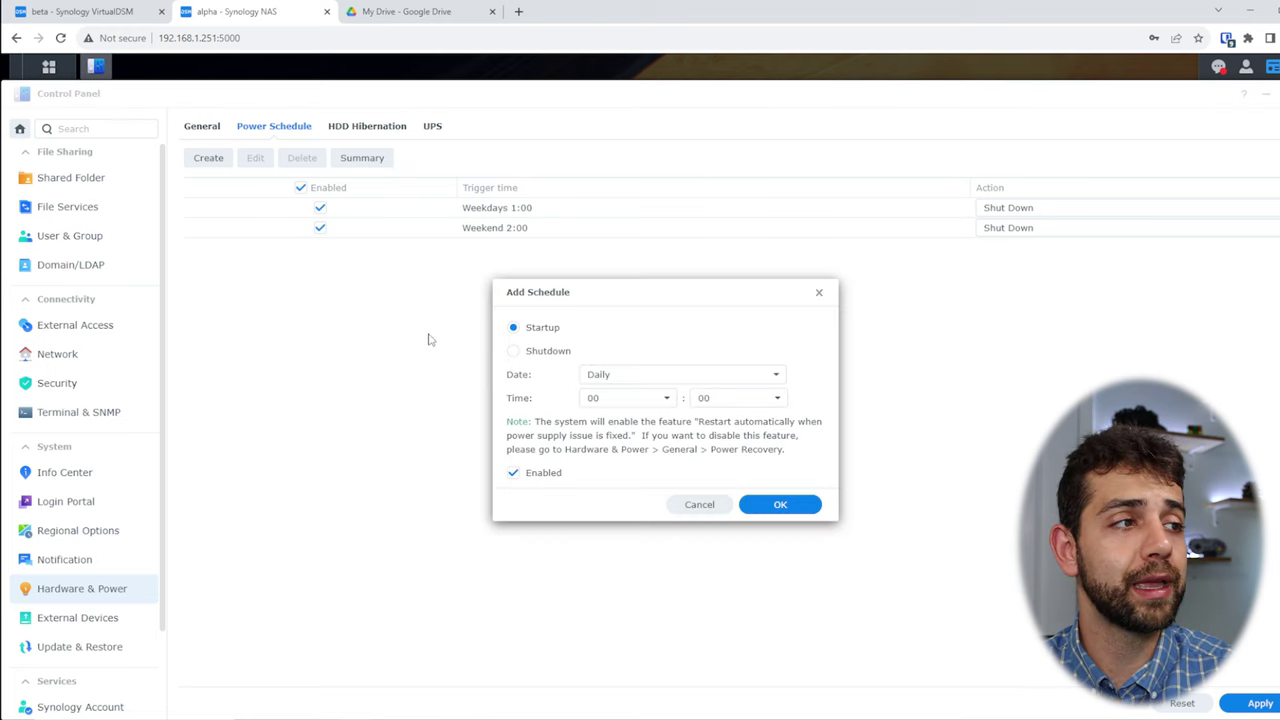
left_click(668, 377)
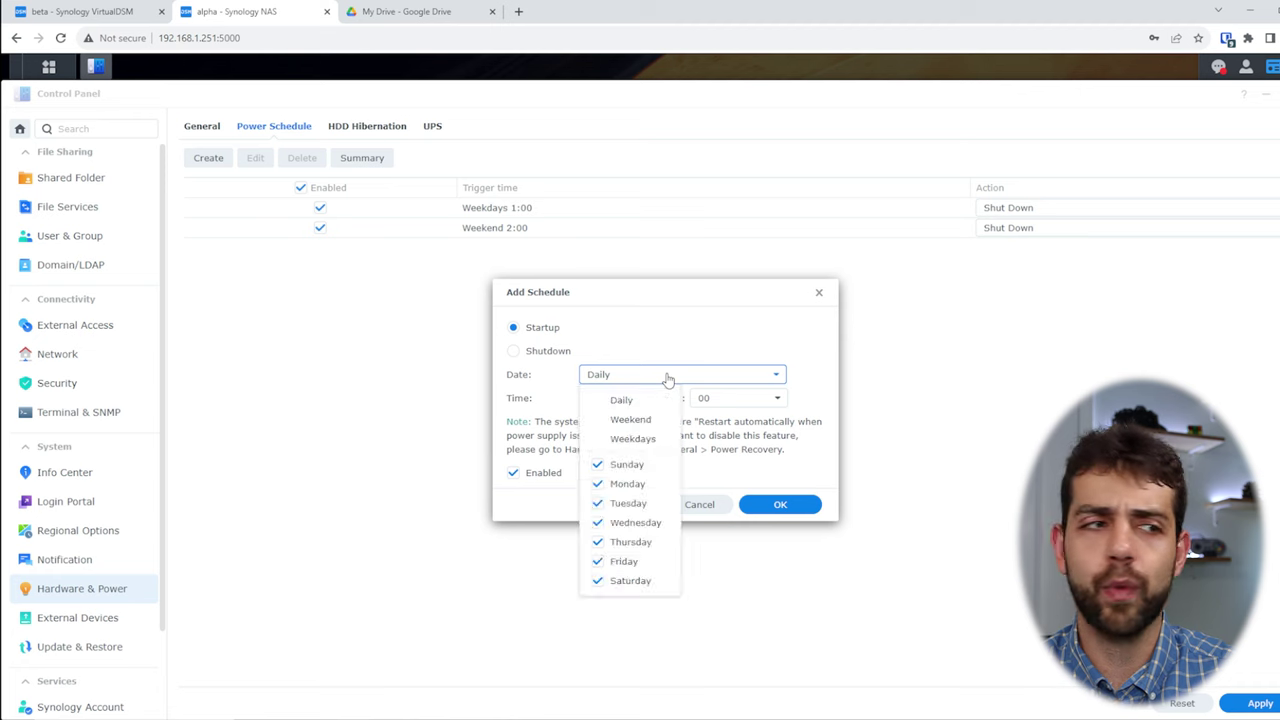
left_click(631, 420)
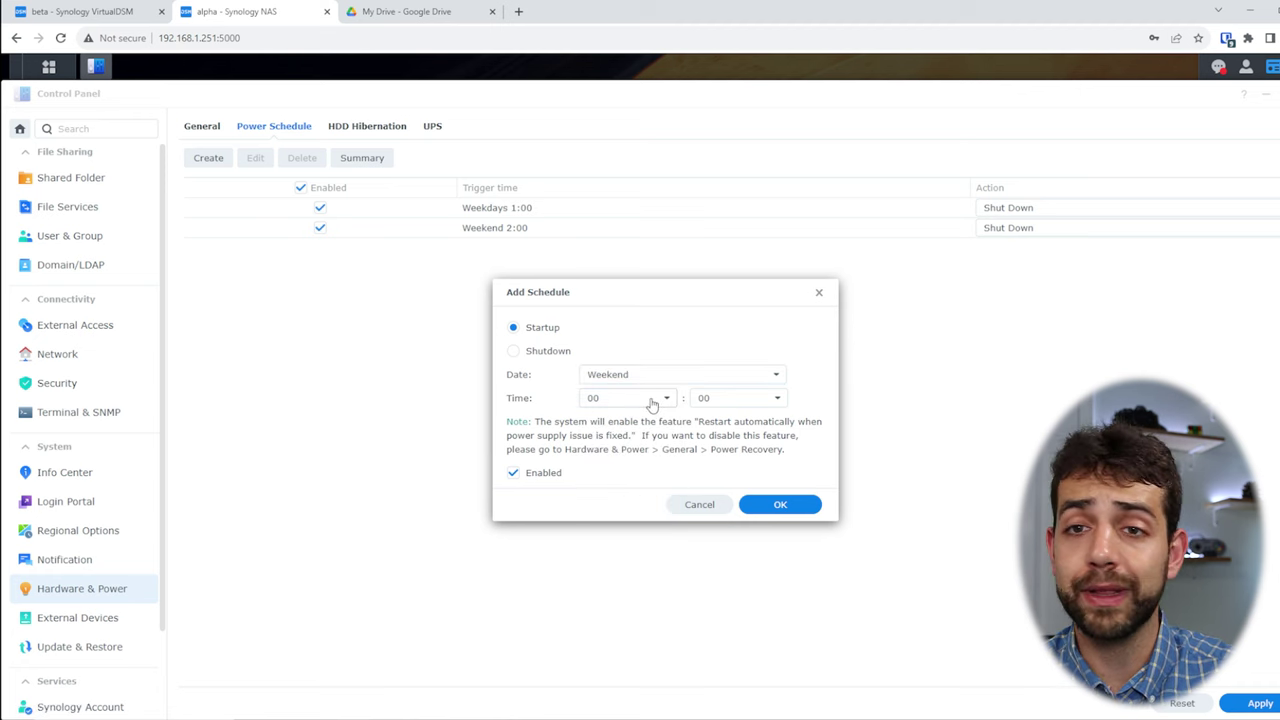
left_click(652, 402)
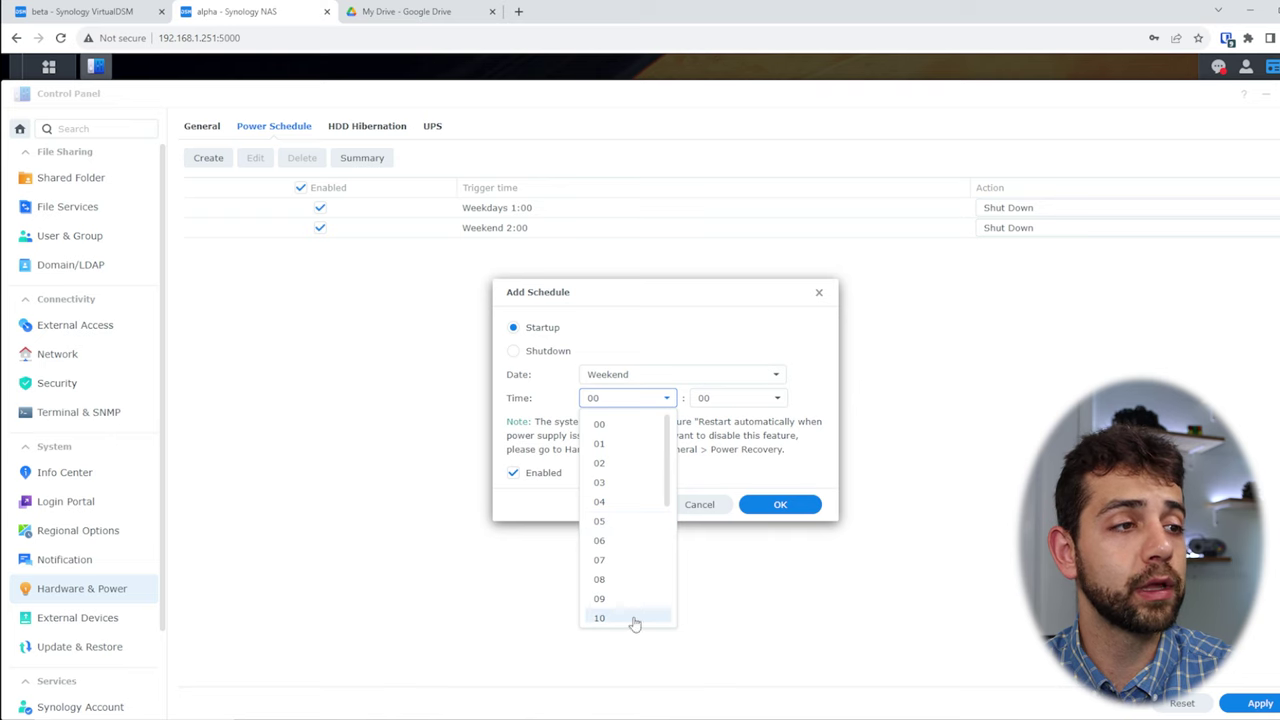
left_click(606, 618)
left_click(814, 504)
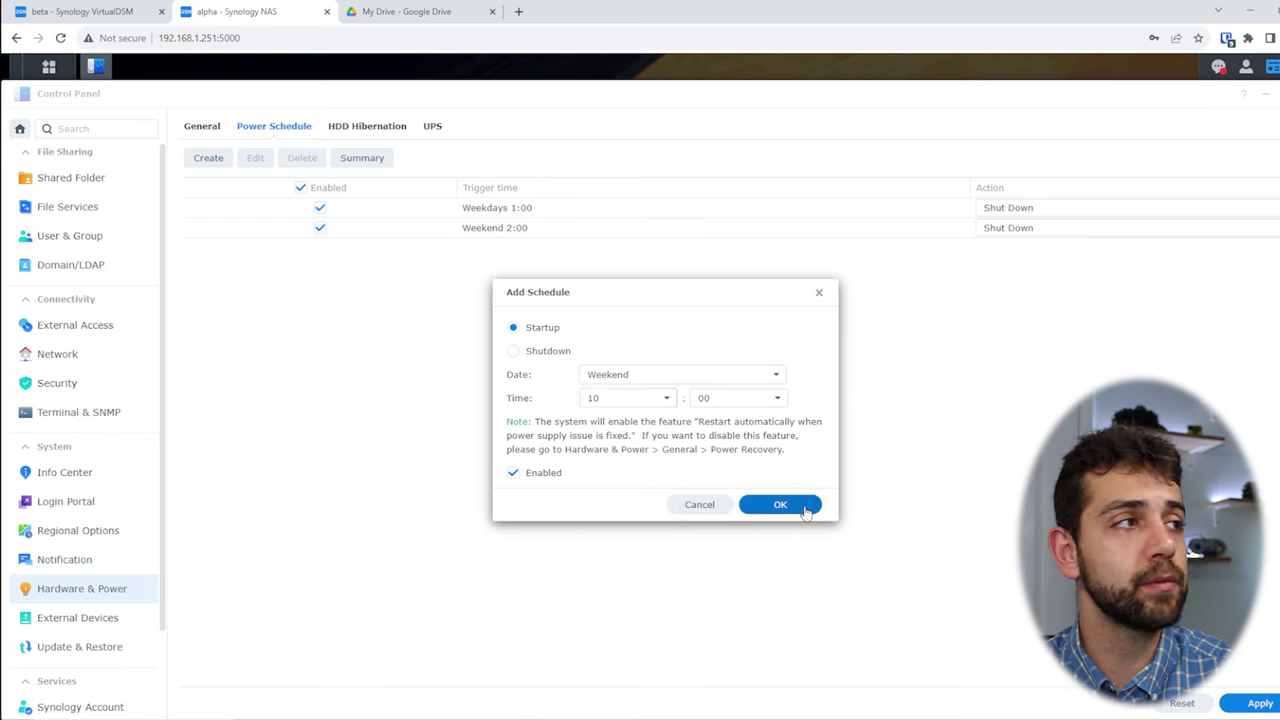
Step: Add an enabled power schedule that starts the NAS up on weekdays at 07:00, and review the schedule summary
left_click(208, 158)
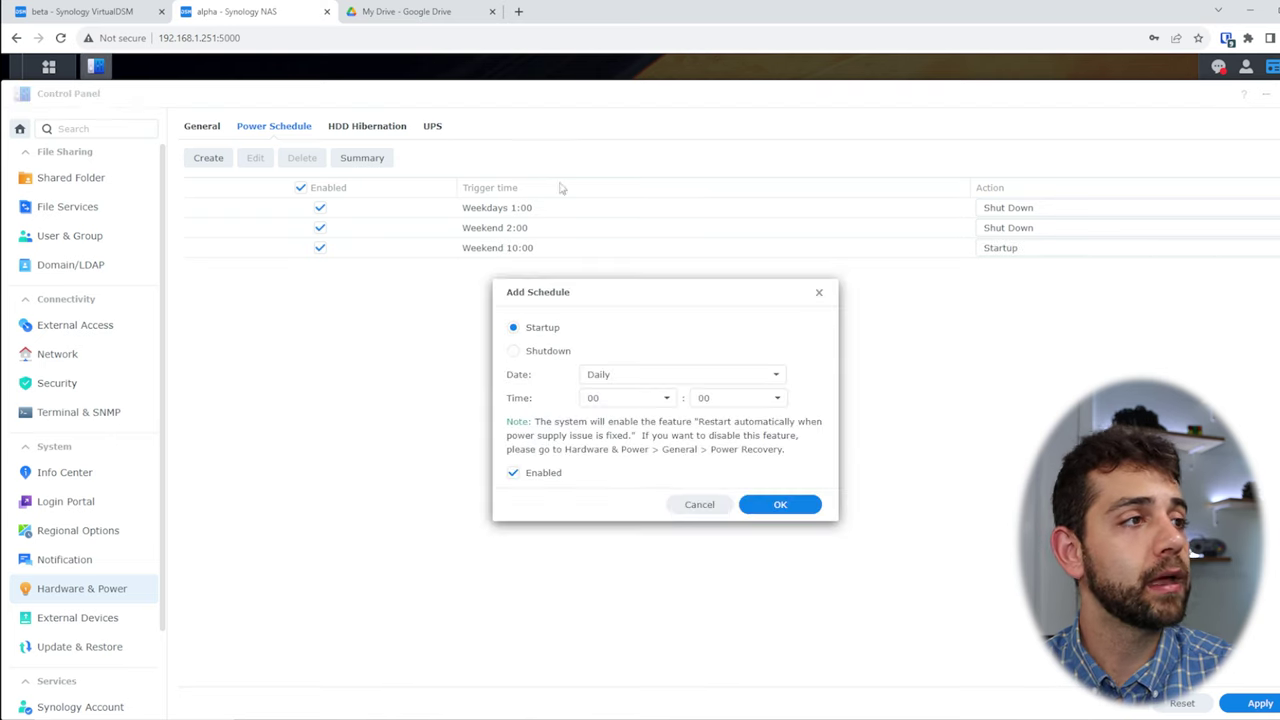
left_click(591, 373)
left_click(632, 438)
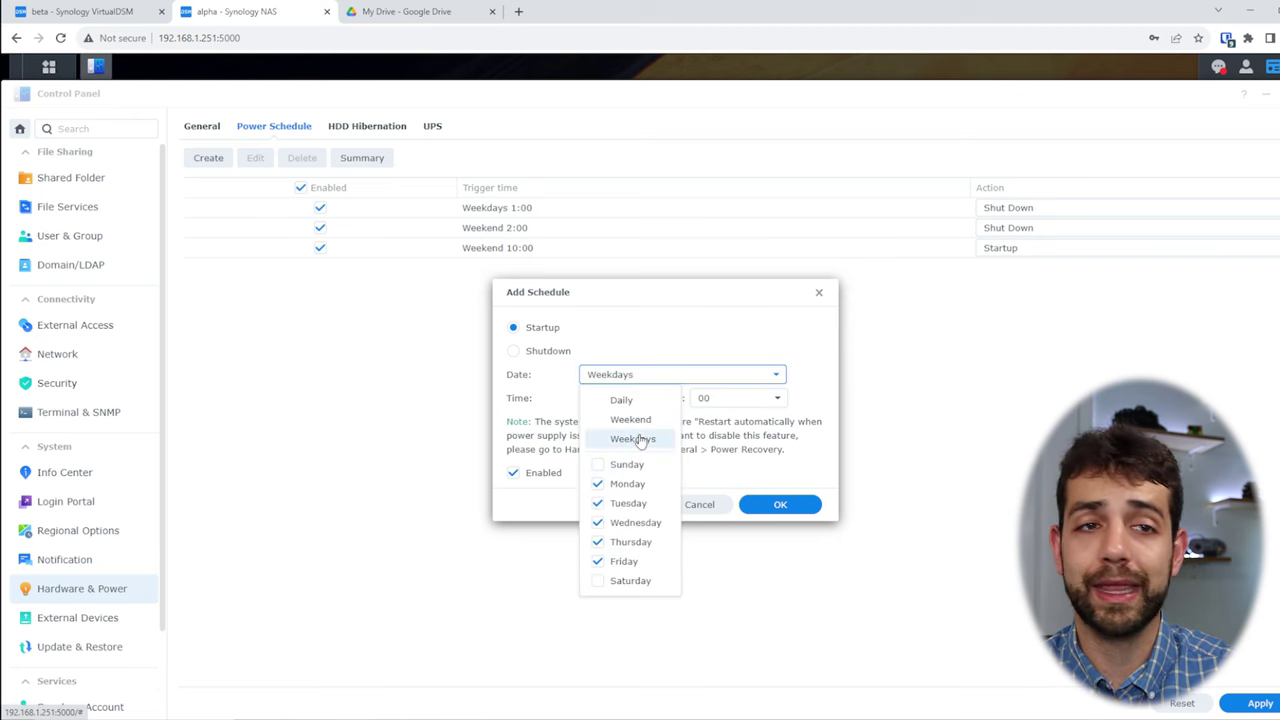
left_click(628, 398)
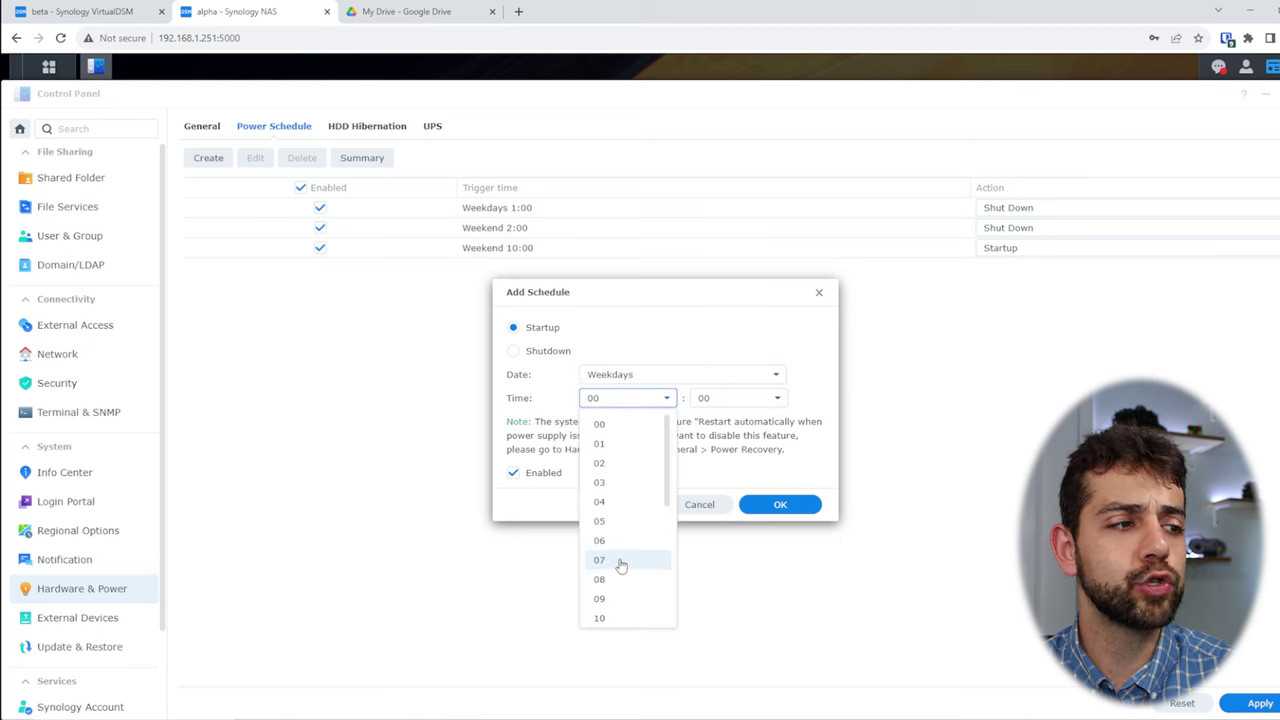
left_click(620, 563)
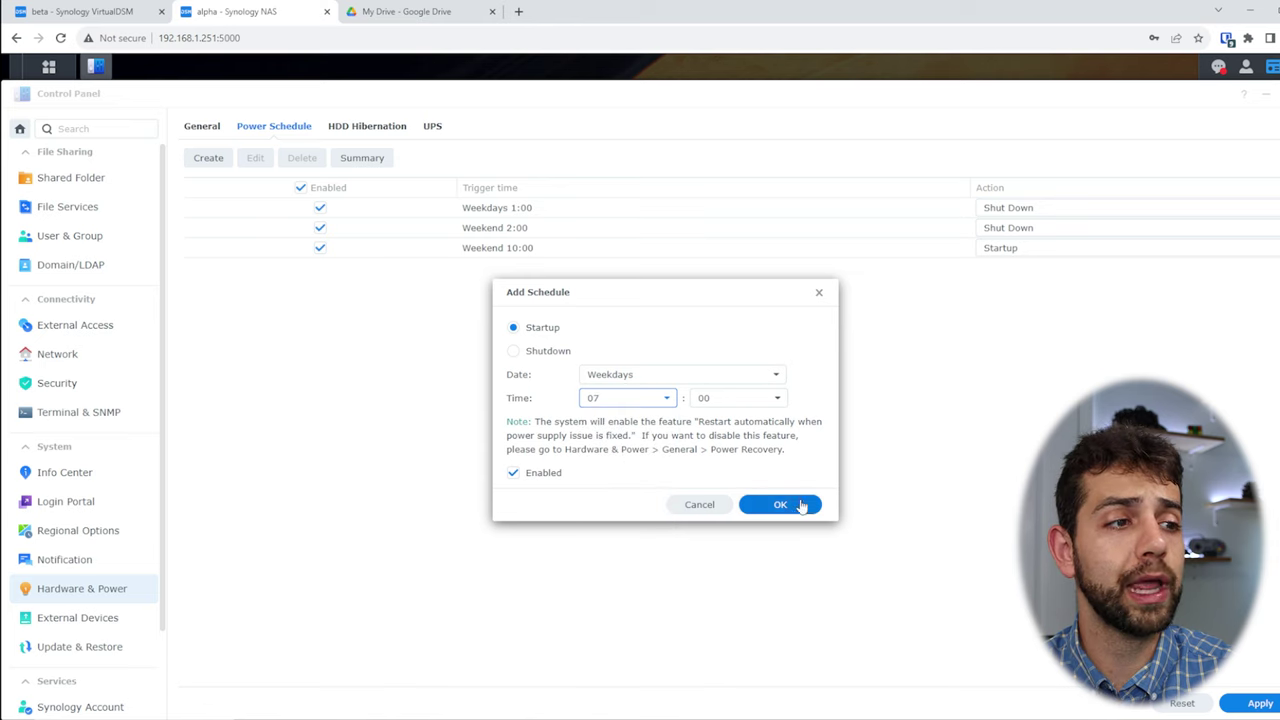
left_click(806, 506)
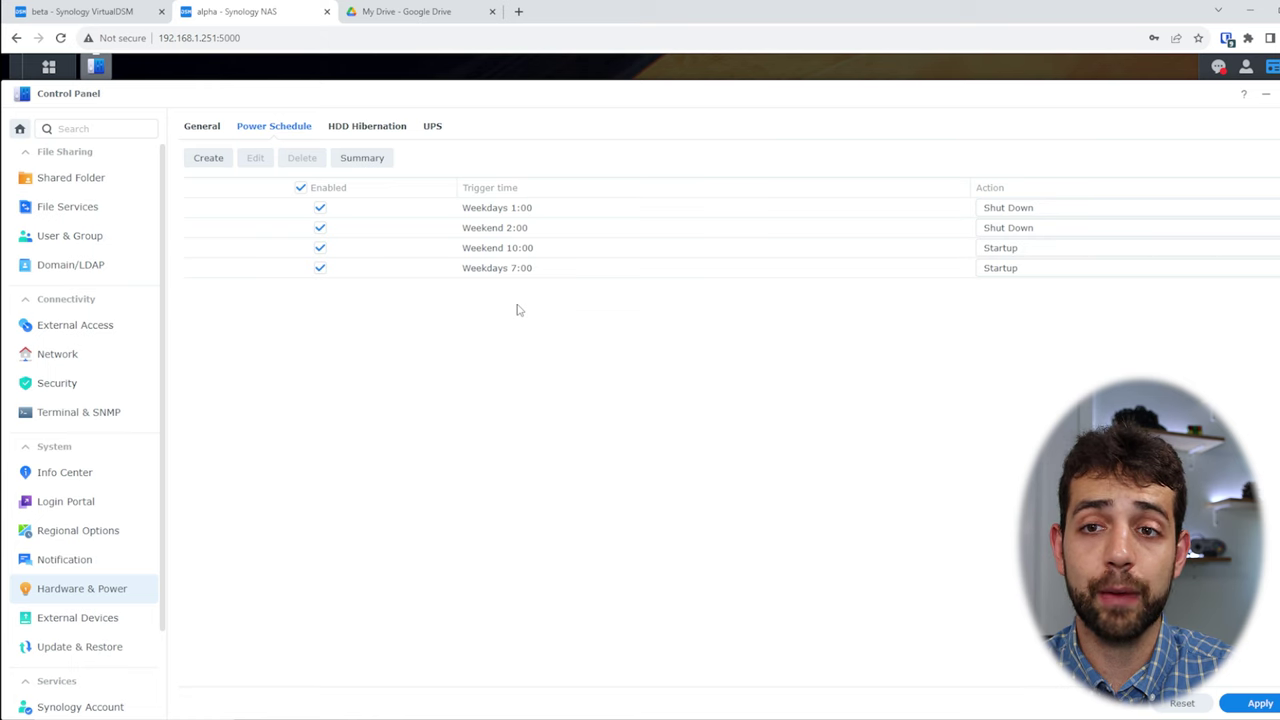
left_click(362, 158)
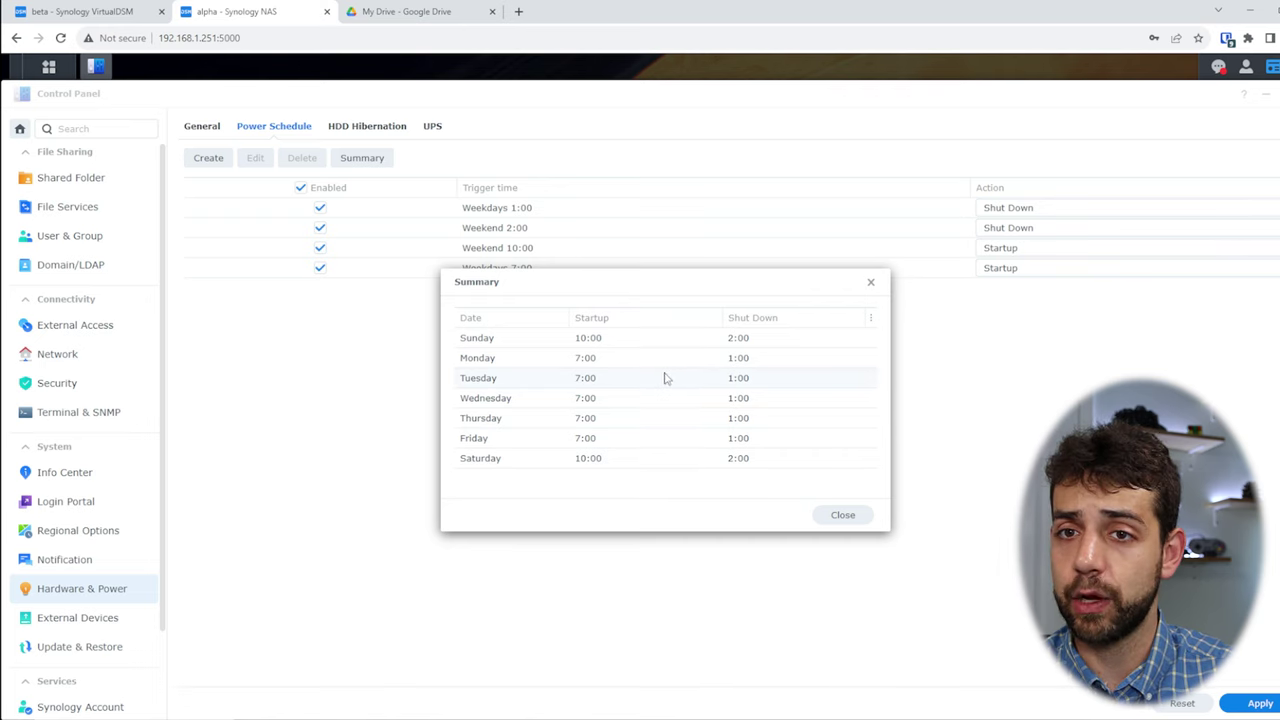
left_click(871, 282)
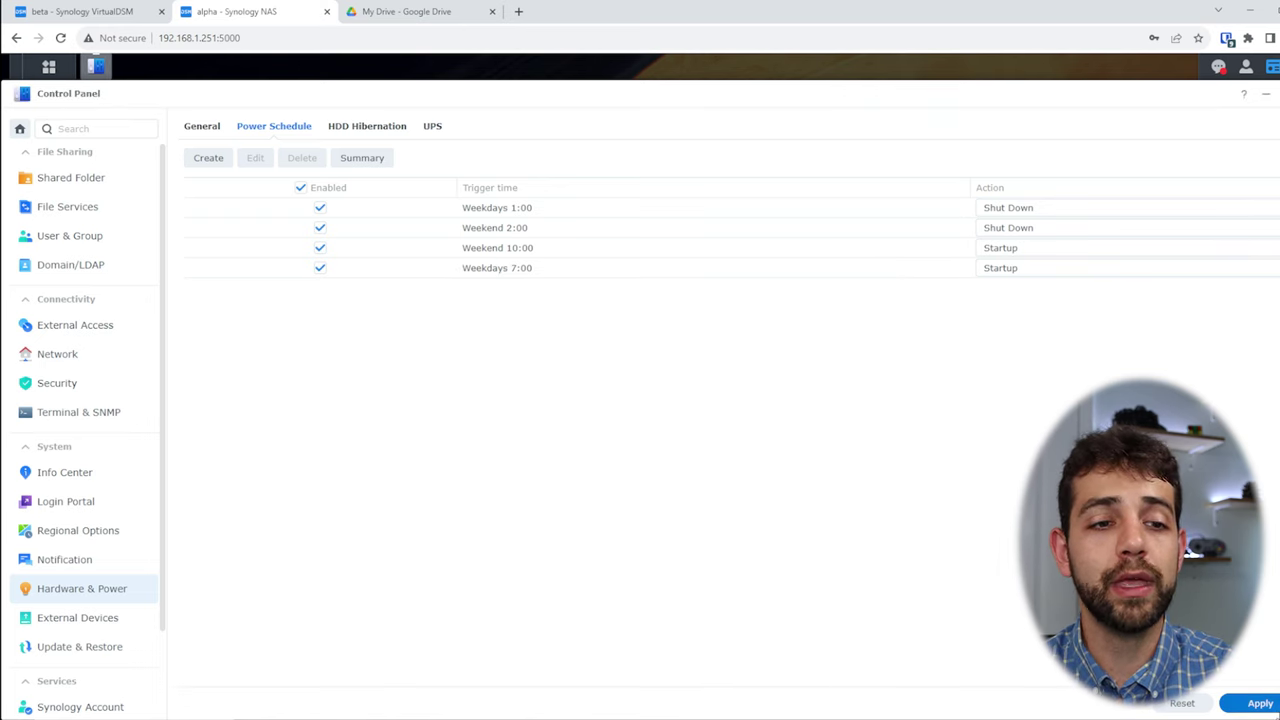
Step: Apply the weekday and weekend shutdown and startup schedules to the NAS
left_click(1262, 703)
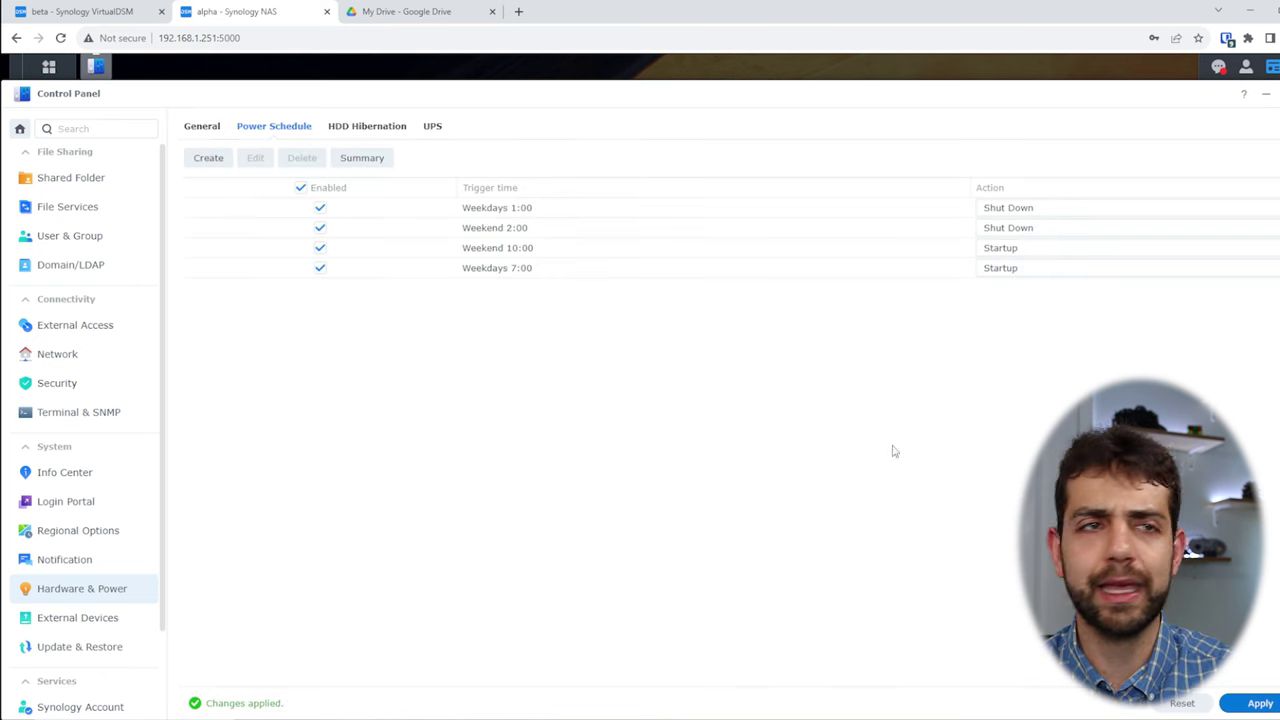
Step: Disable all the power schedules at once and check the weekly startup and shutdown summary
left_click(302, 190)
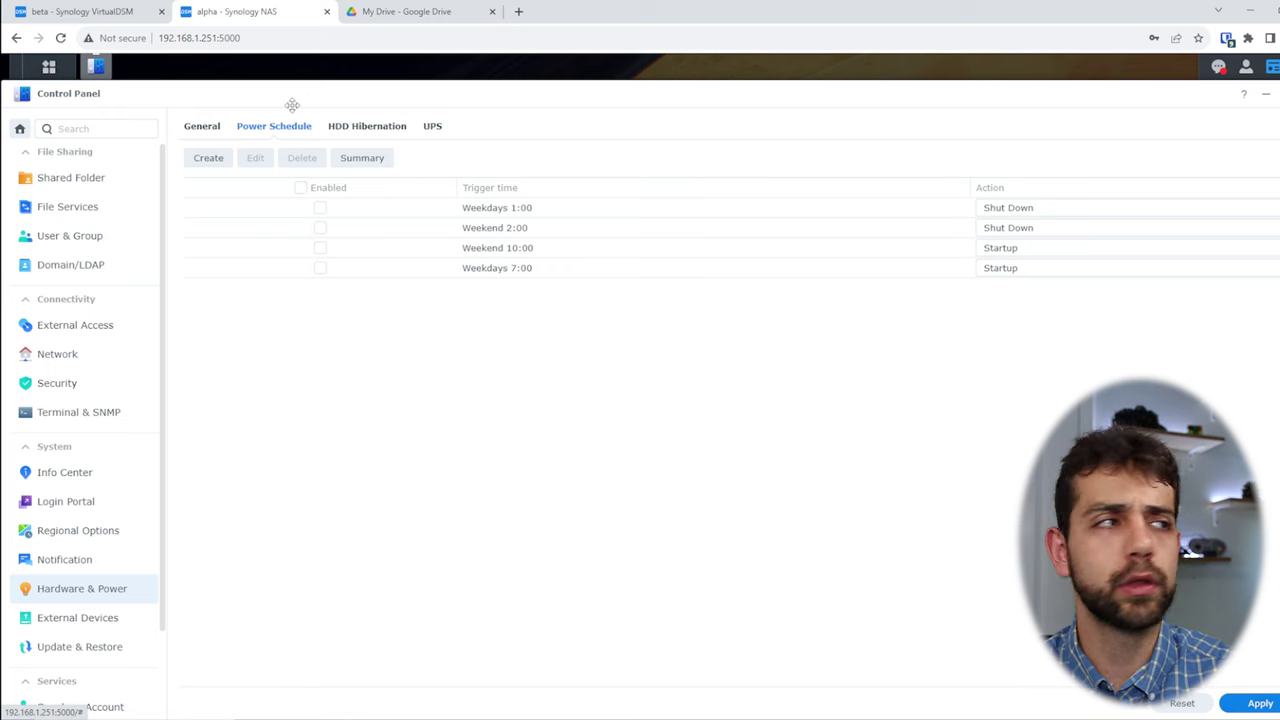
left_click(348, 158)
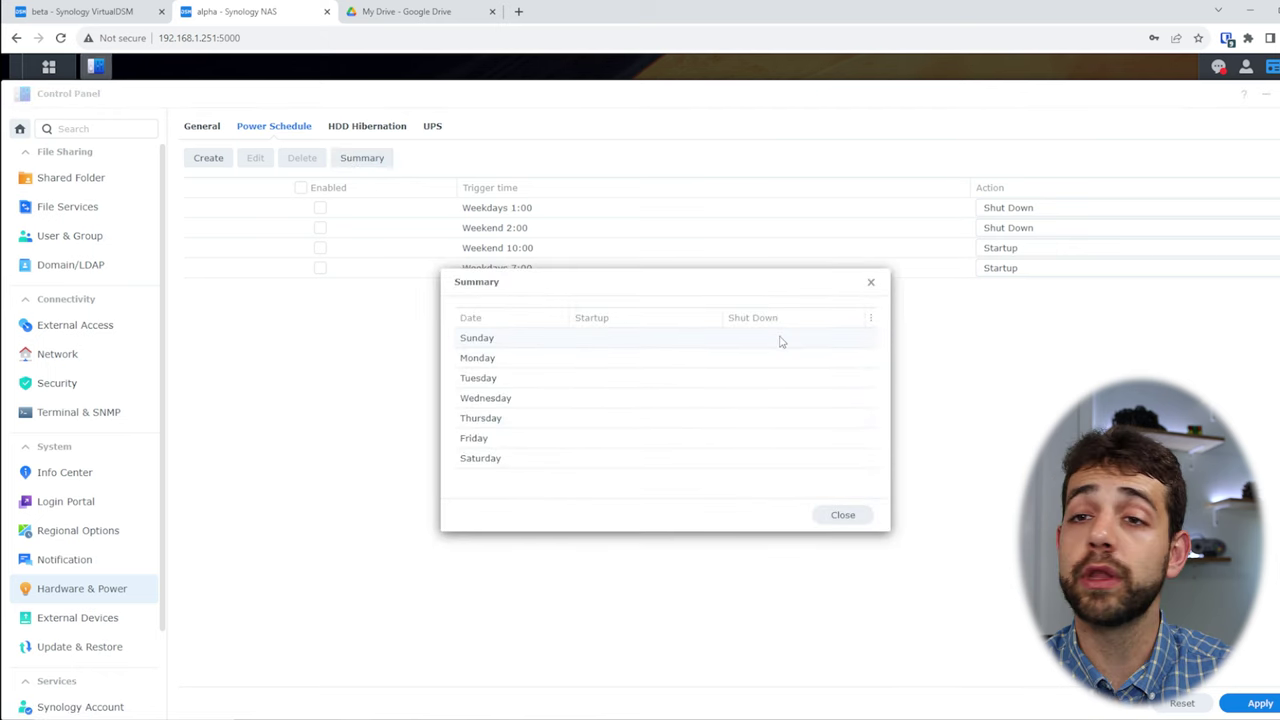
left_click(870, 282)
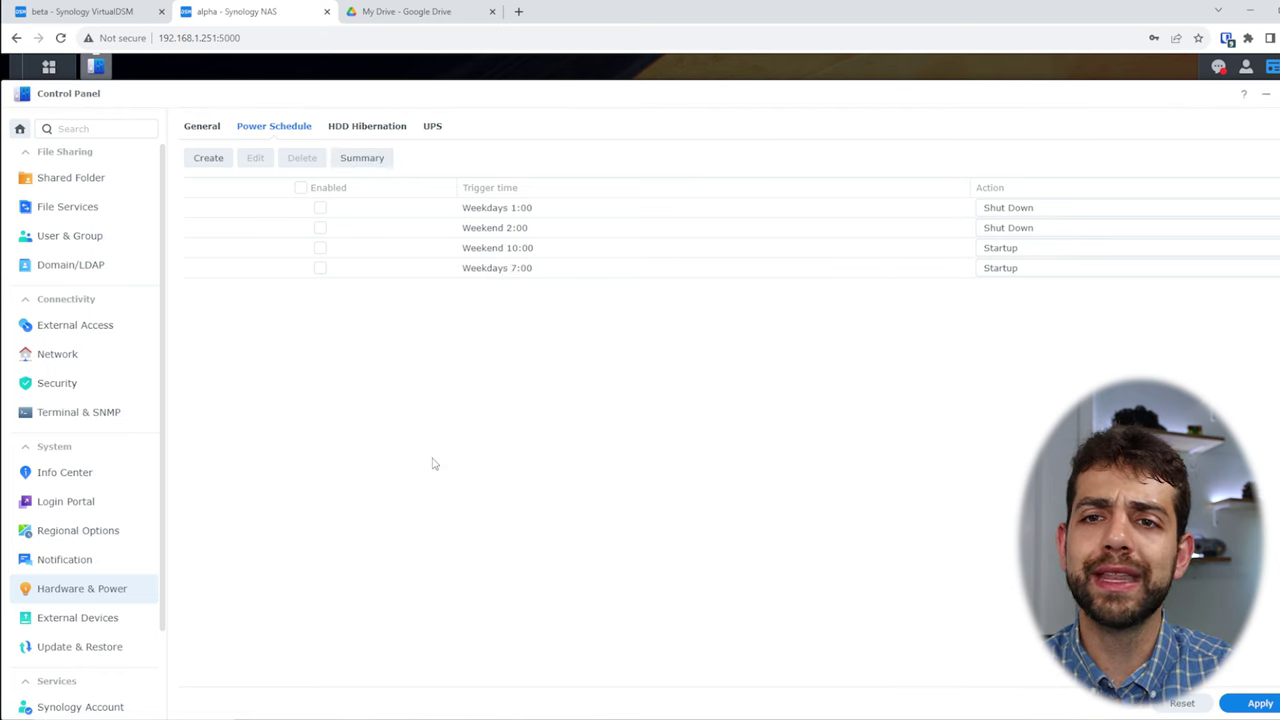
Step: Examine the HDD hibernation settings, including the inactivity time choices for the internal and external SATA drives and for USB drives
left_click(381, 124)
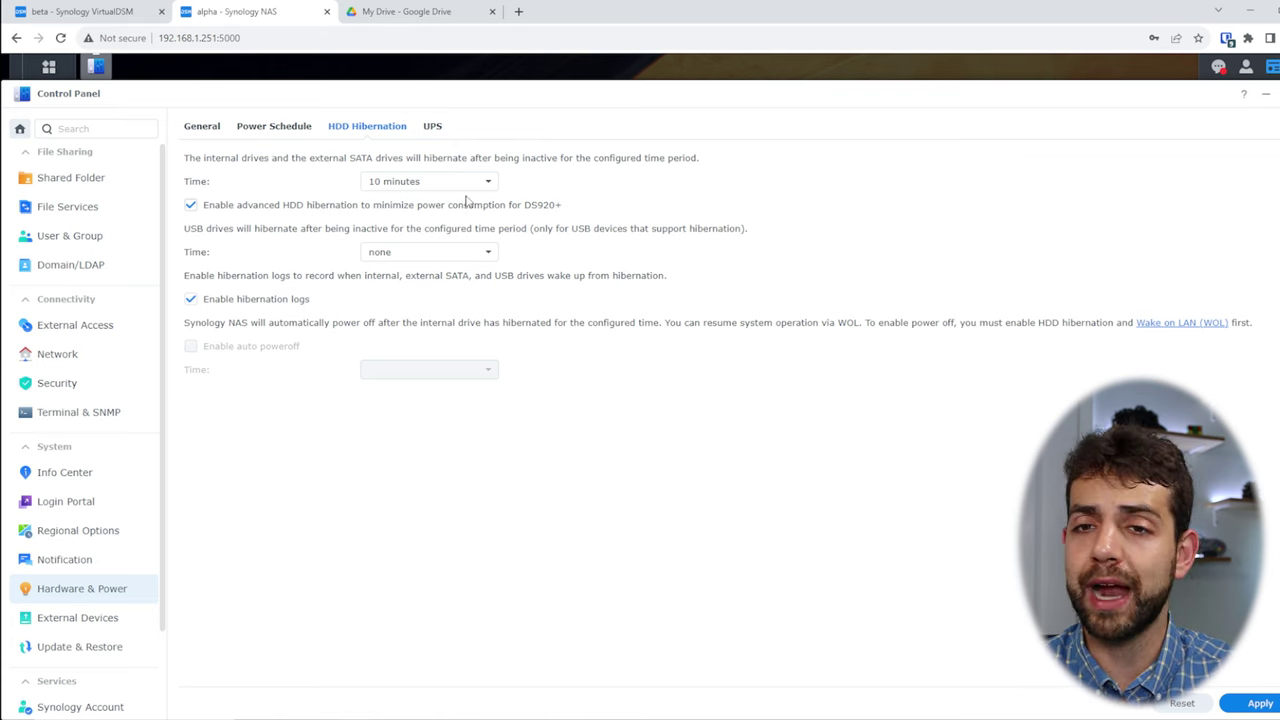
left_click(437, 176)
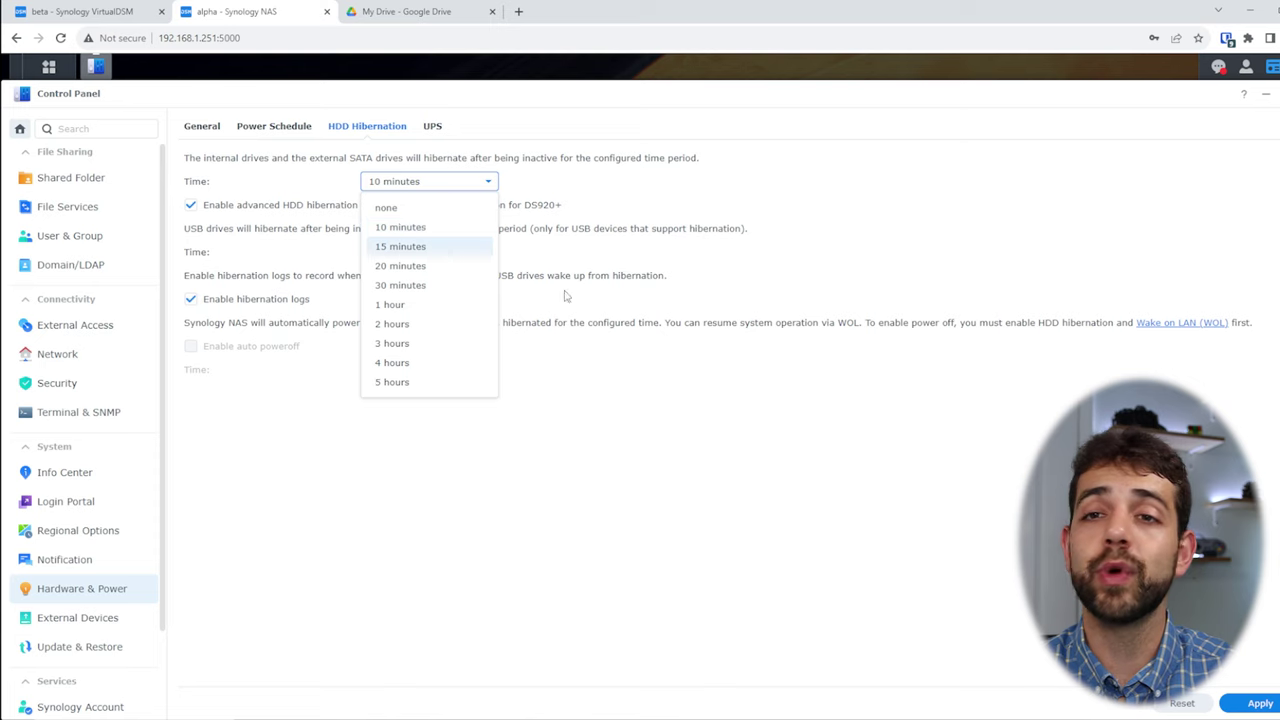
left_click(800, 412)
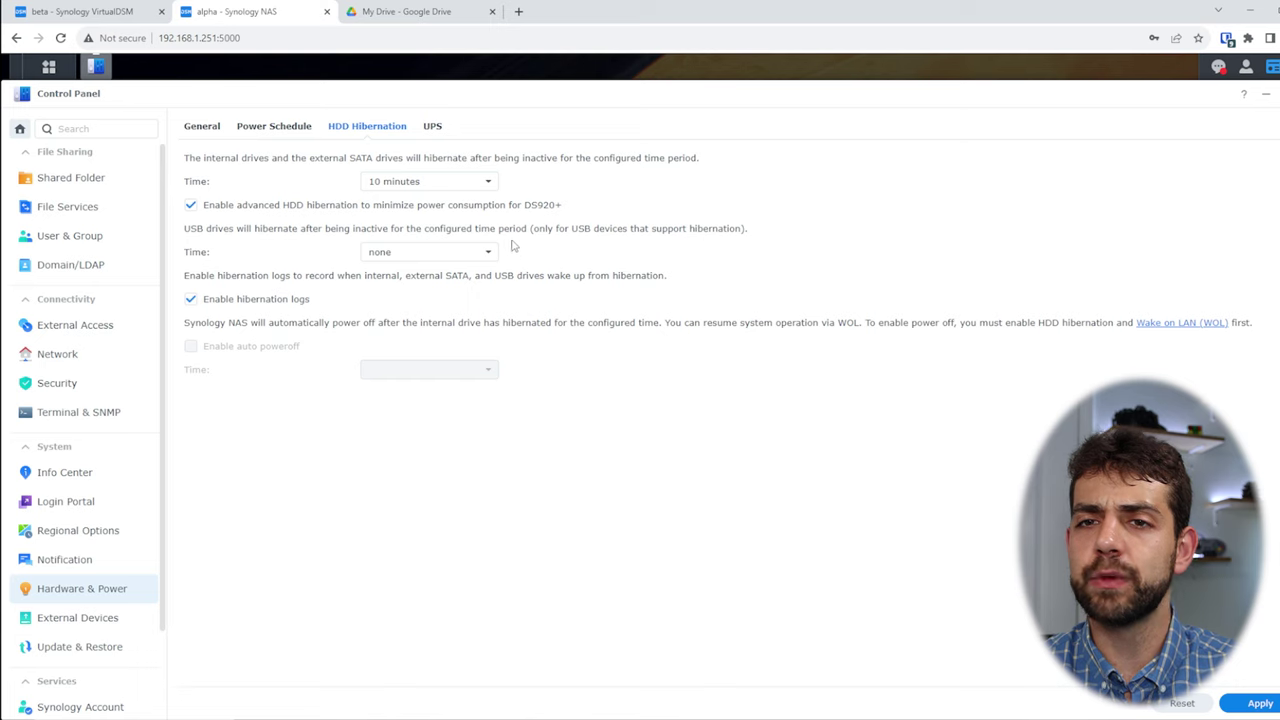
left_click(445, 258)
left_click(444, 257)
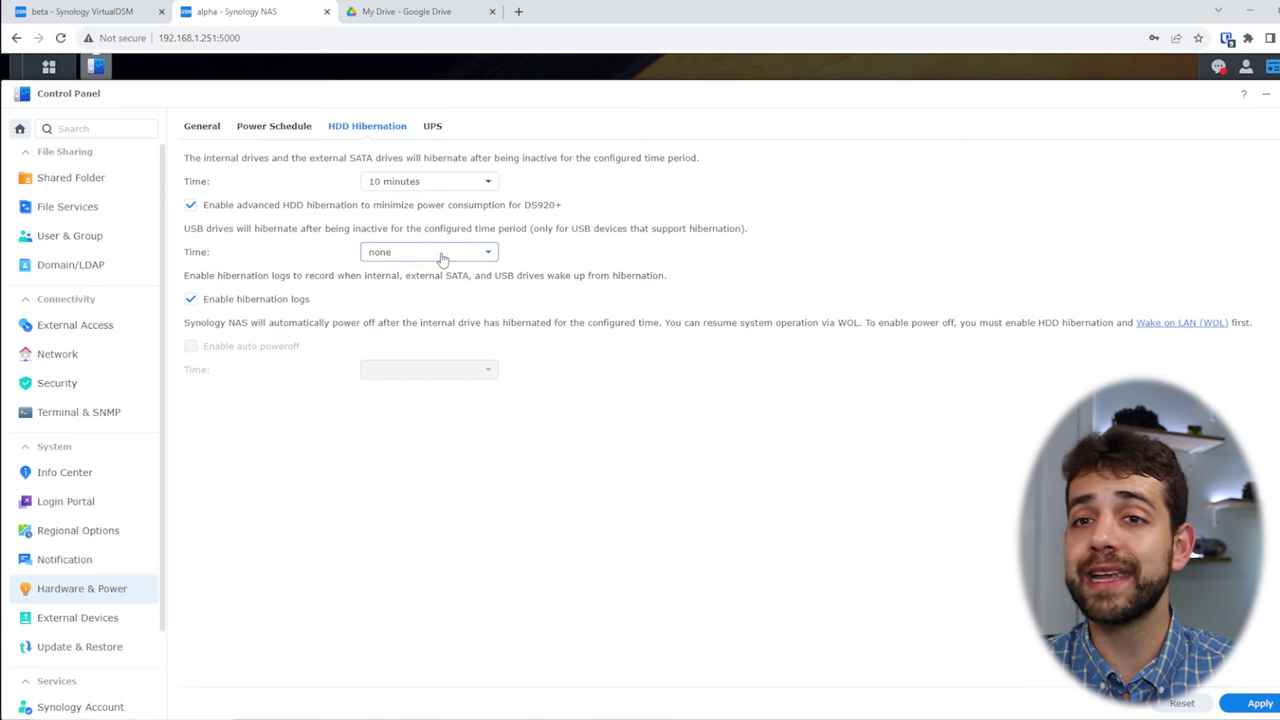
left_click(443, 258)
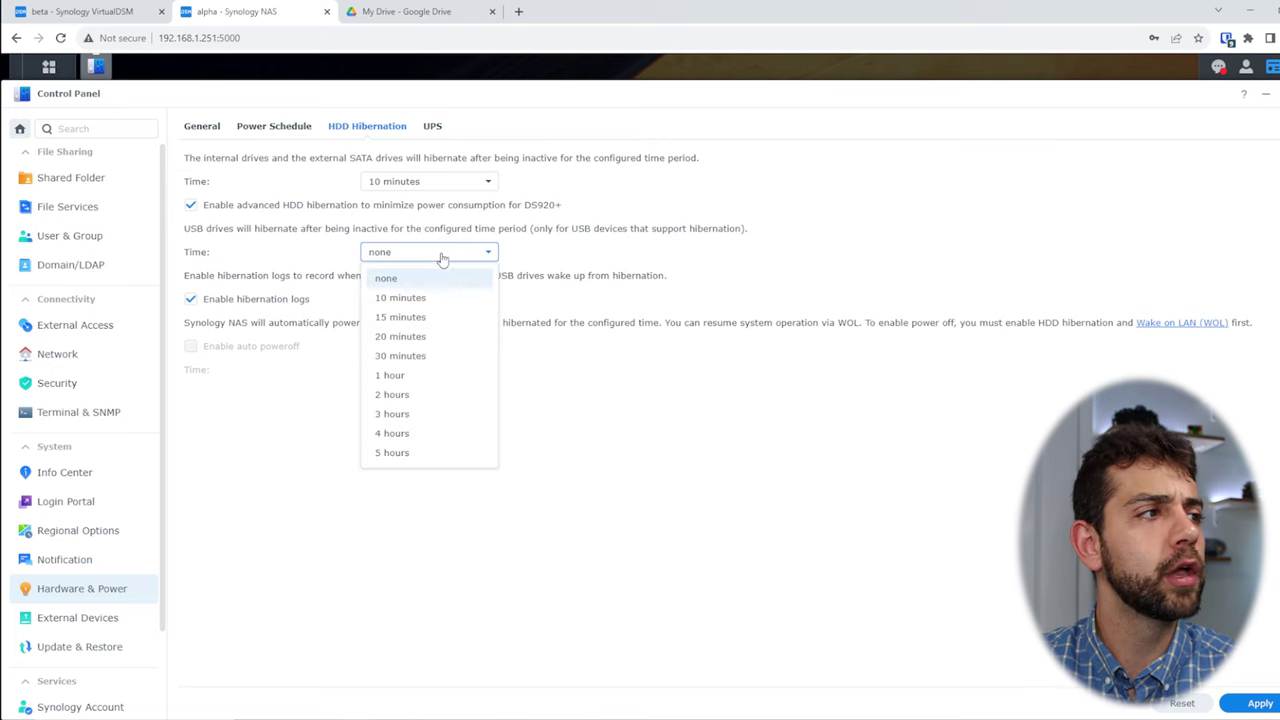
left_click(515, 468)
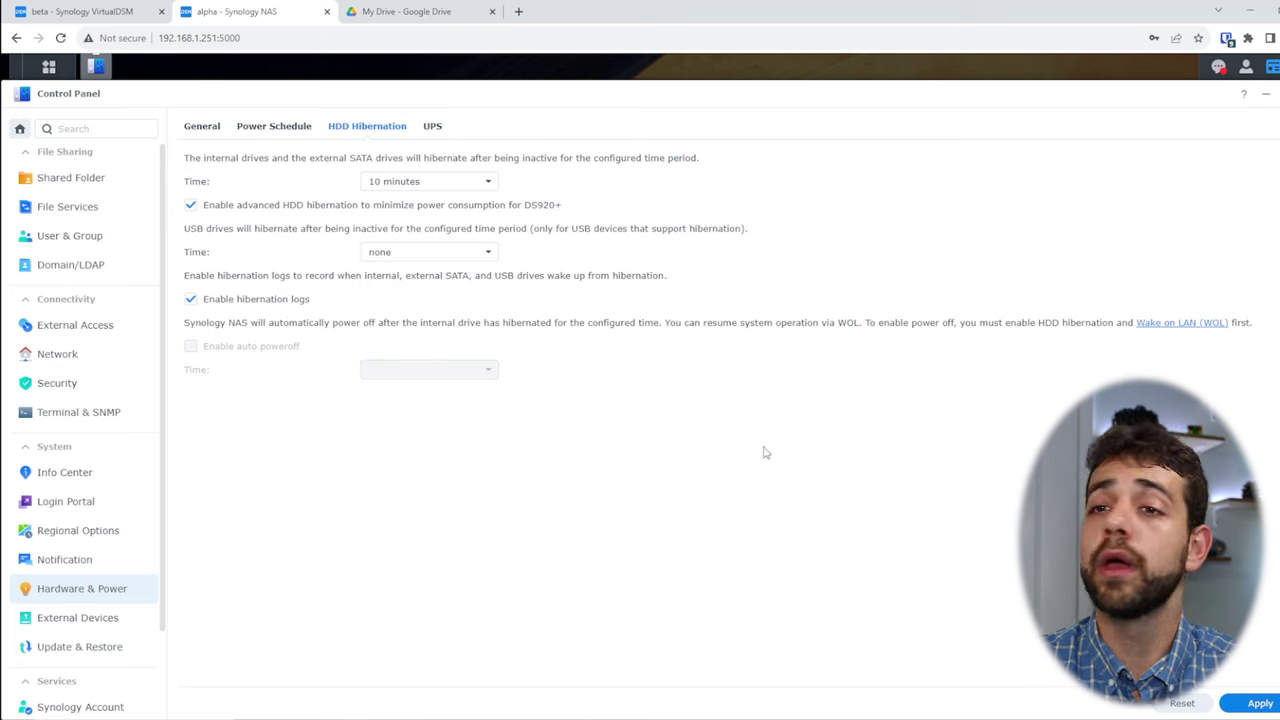